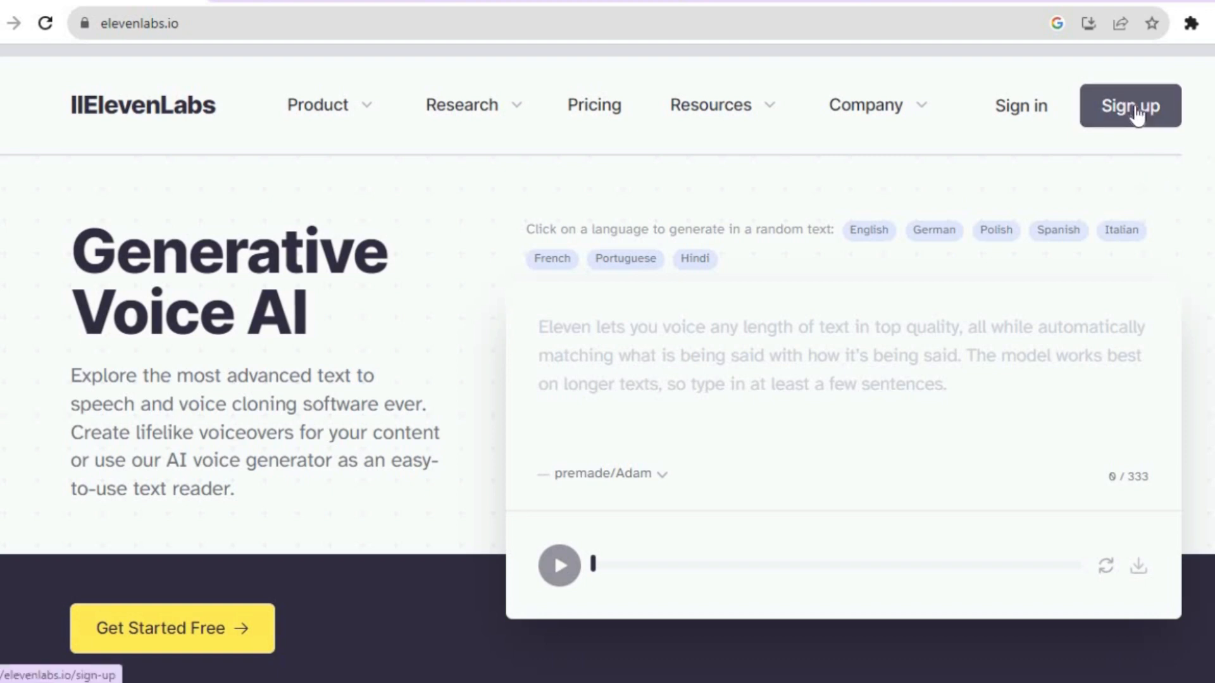
Look through the ElevenLabs home page, covering the voice generator use cases and the text to speech section
scroll(607, 352, down, 6)
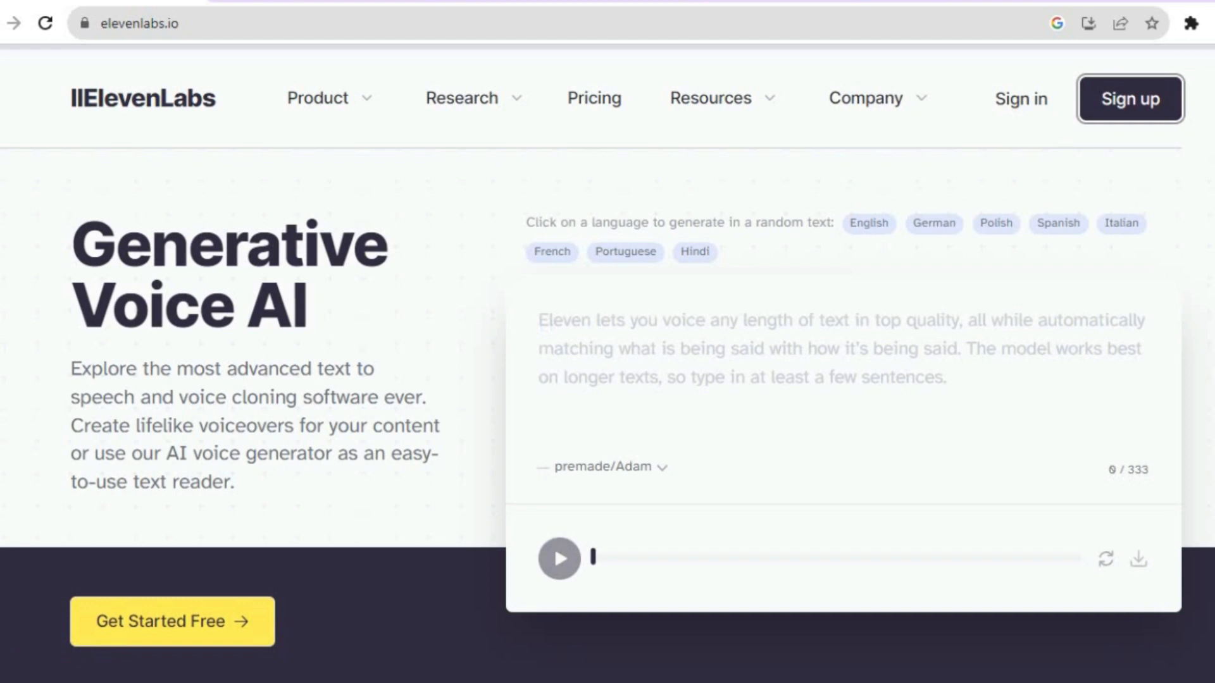
scroll(608, 364, down, 3)
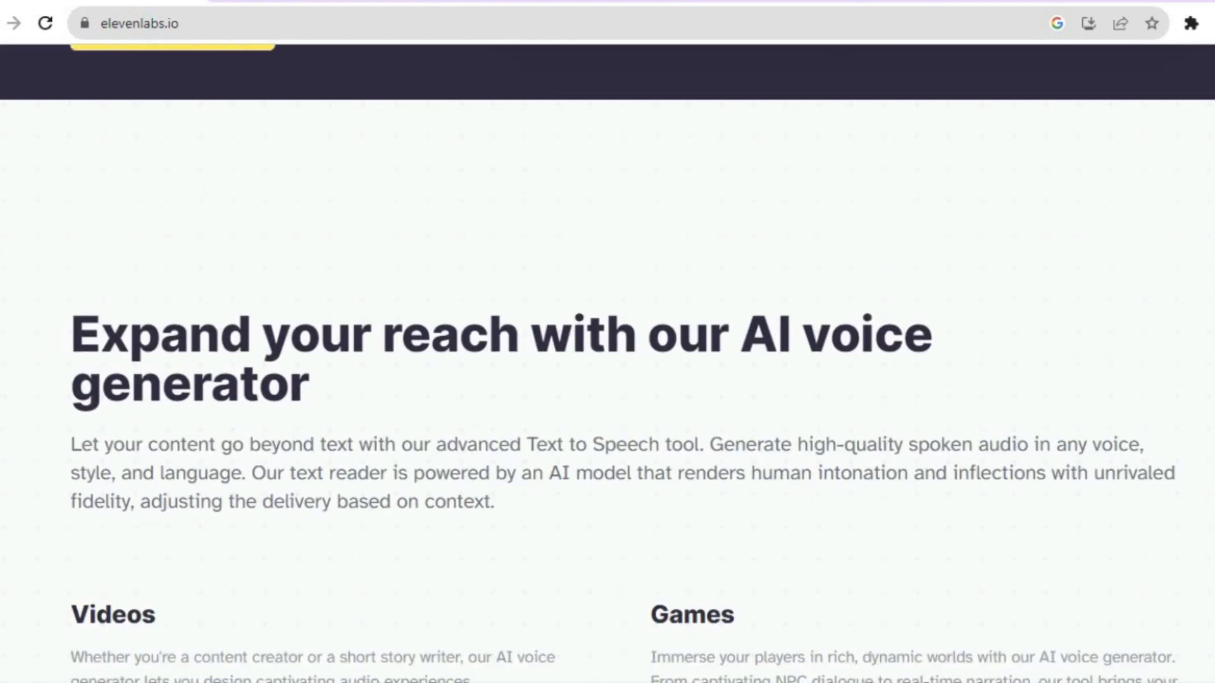
scroll(608, 364, down, 3)
scroll(607, 364, down, 5)
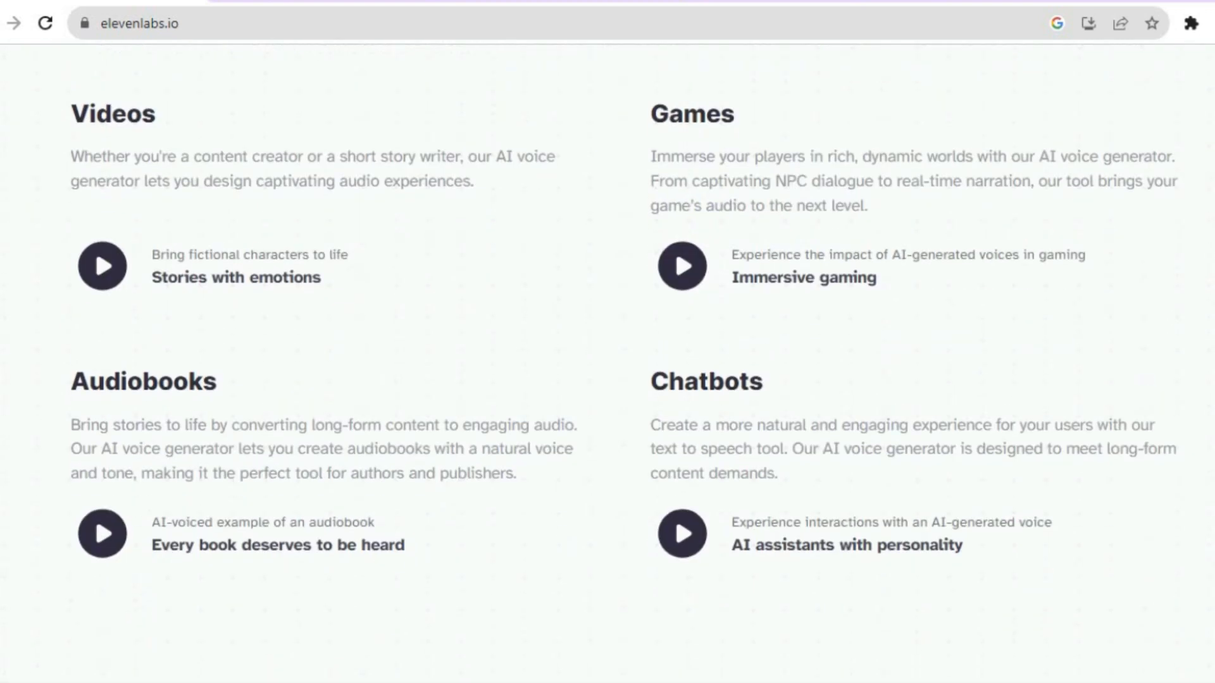
scroll(608, 365, down, 5)
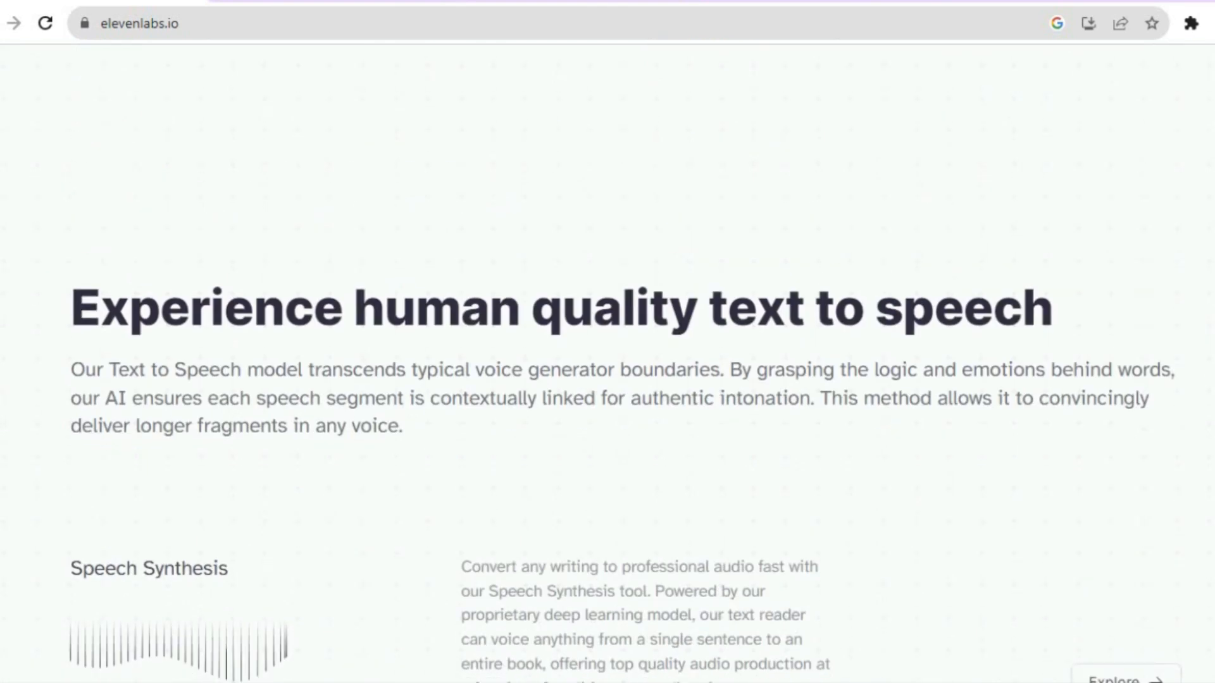
scroll(607, 365, down, 5)
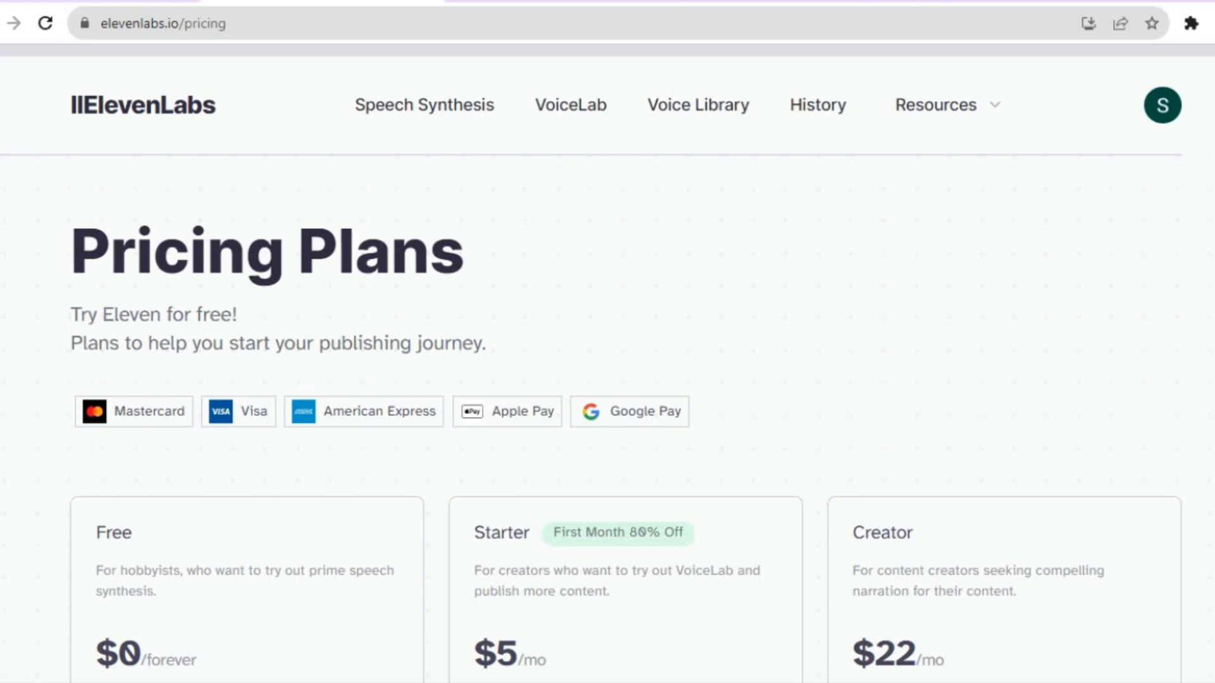
Compare the prices and included features of the Free, Starter and Creator plans on the pricing page
scroll(608, 364, down, 6)
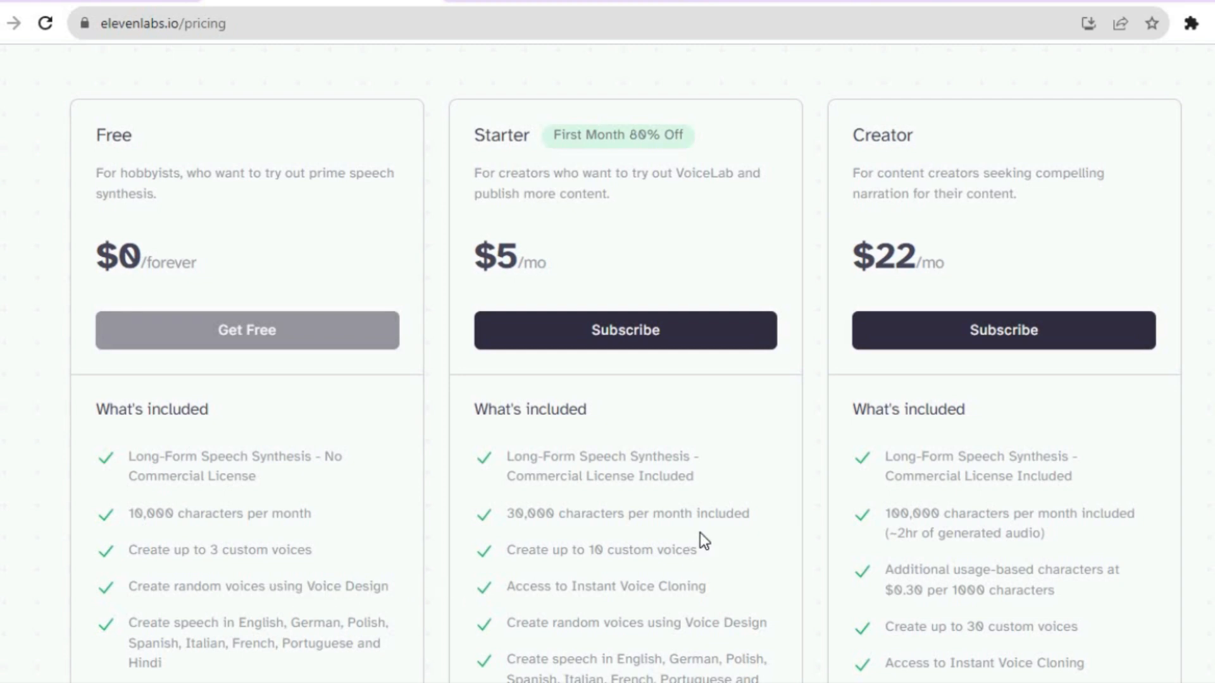
scroll(818, 341, down, 4)
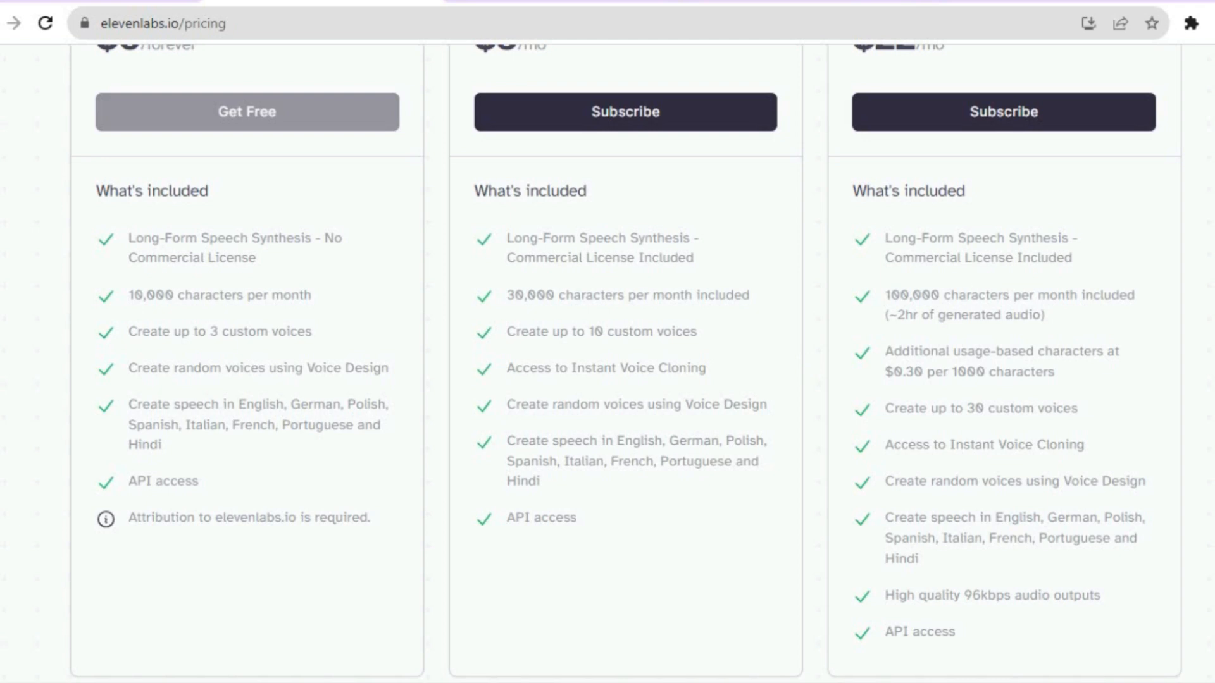
scroll(1047, 407, up, 5)
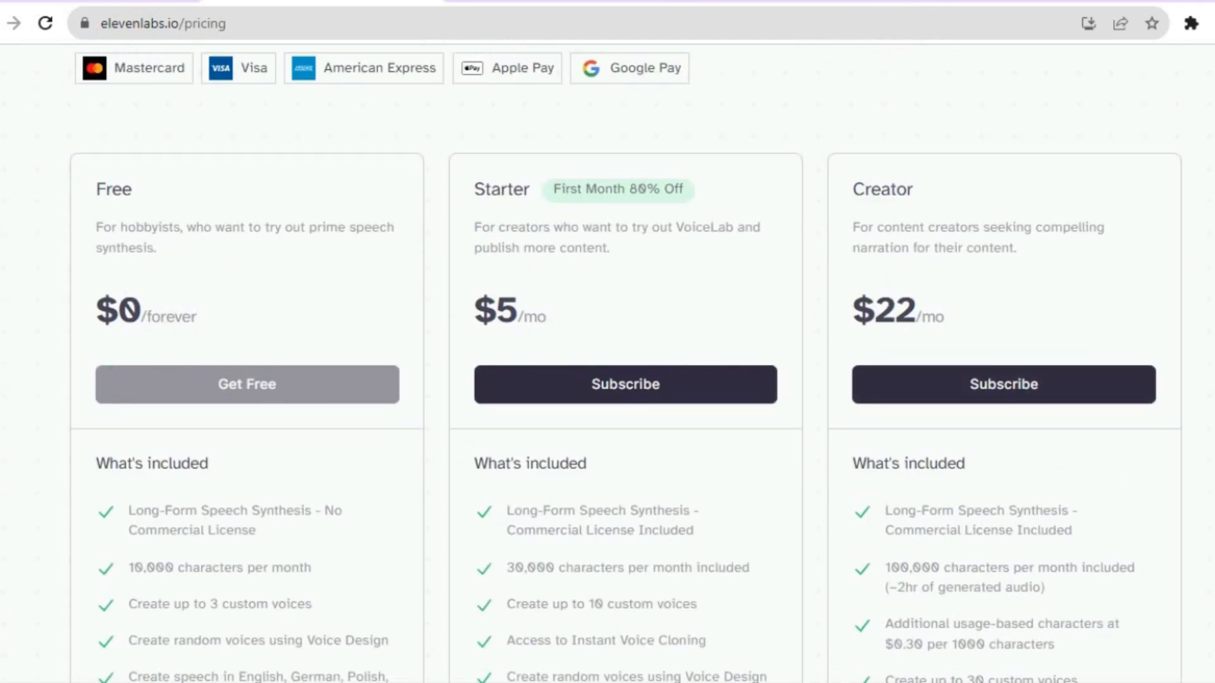
scroll(625, 364, down, 6)
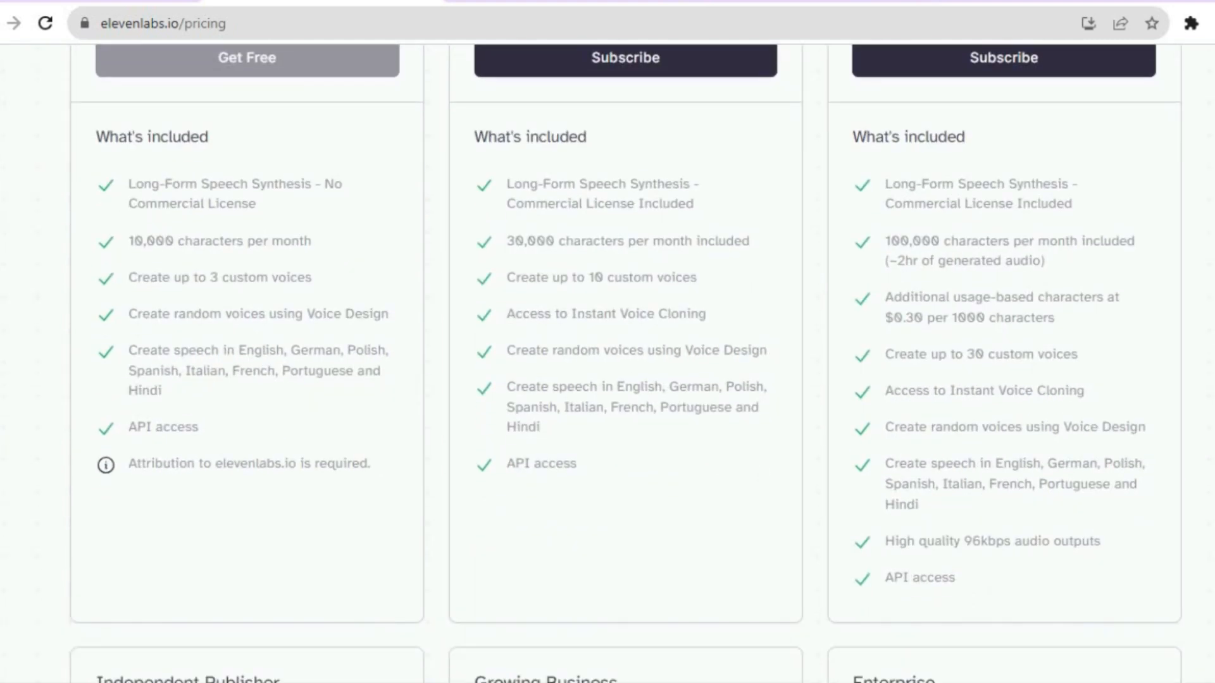
scroll(365, 134, up, 12)
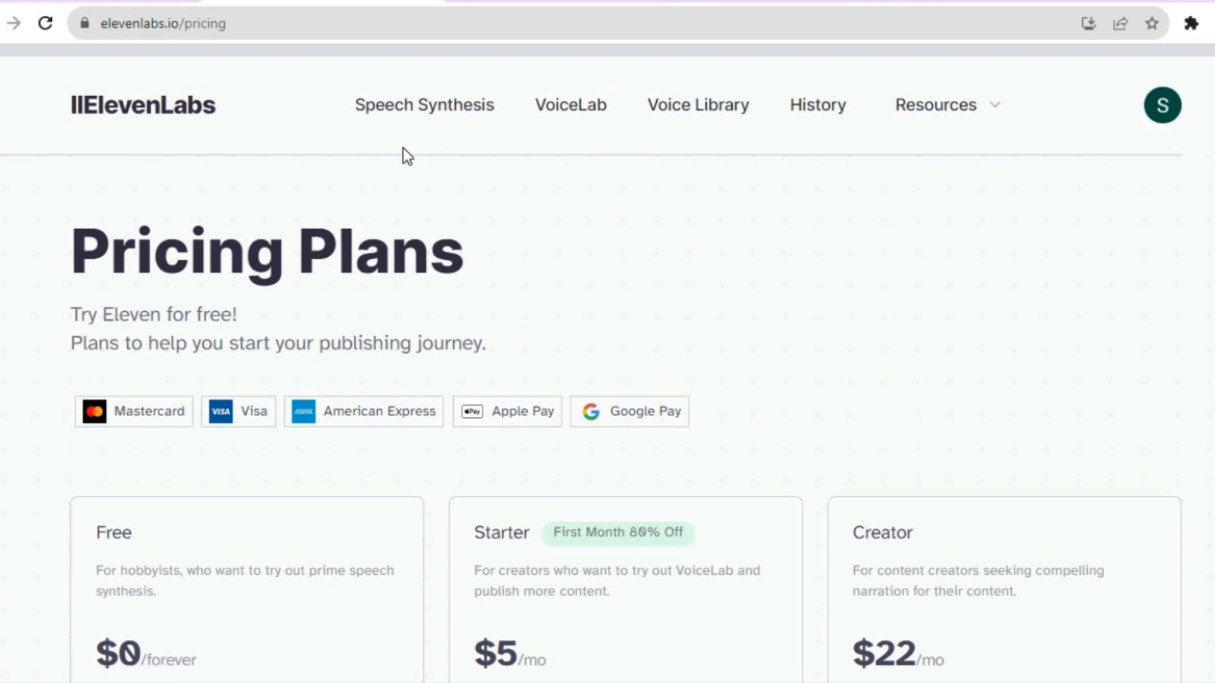
Open the Speech Synthesis page and place the cursor in its text field
click(415, 108)
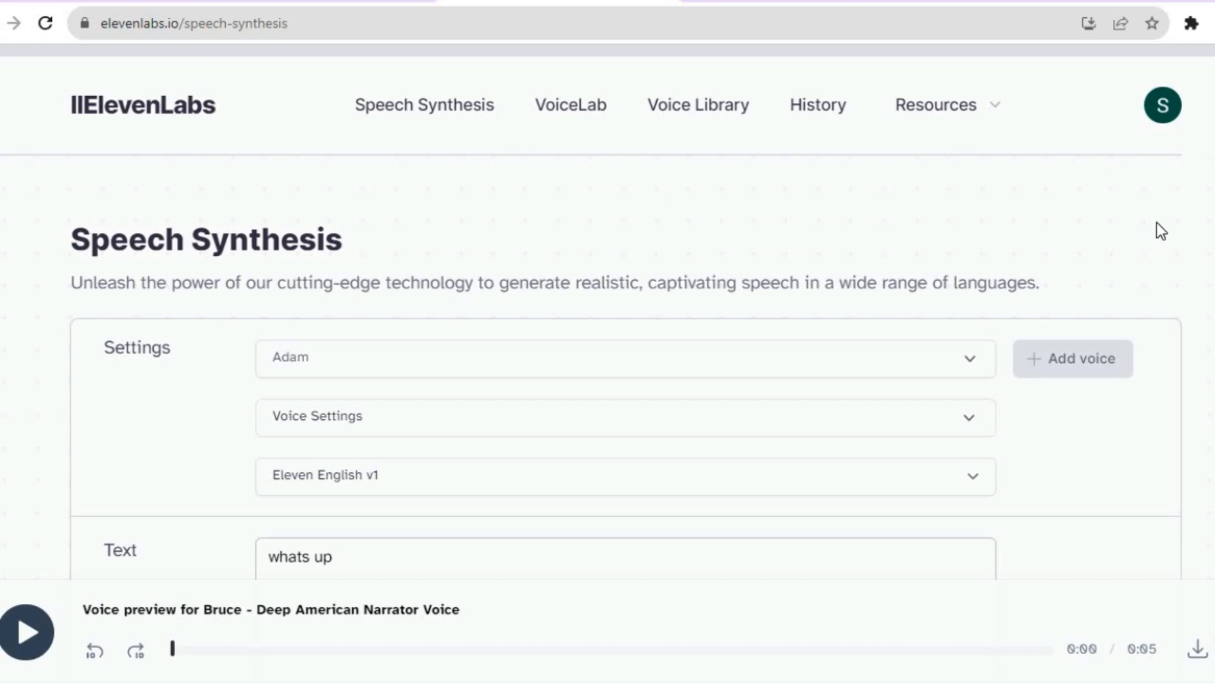
scroll(608, 304, down, 3)
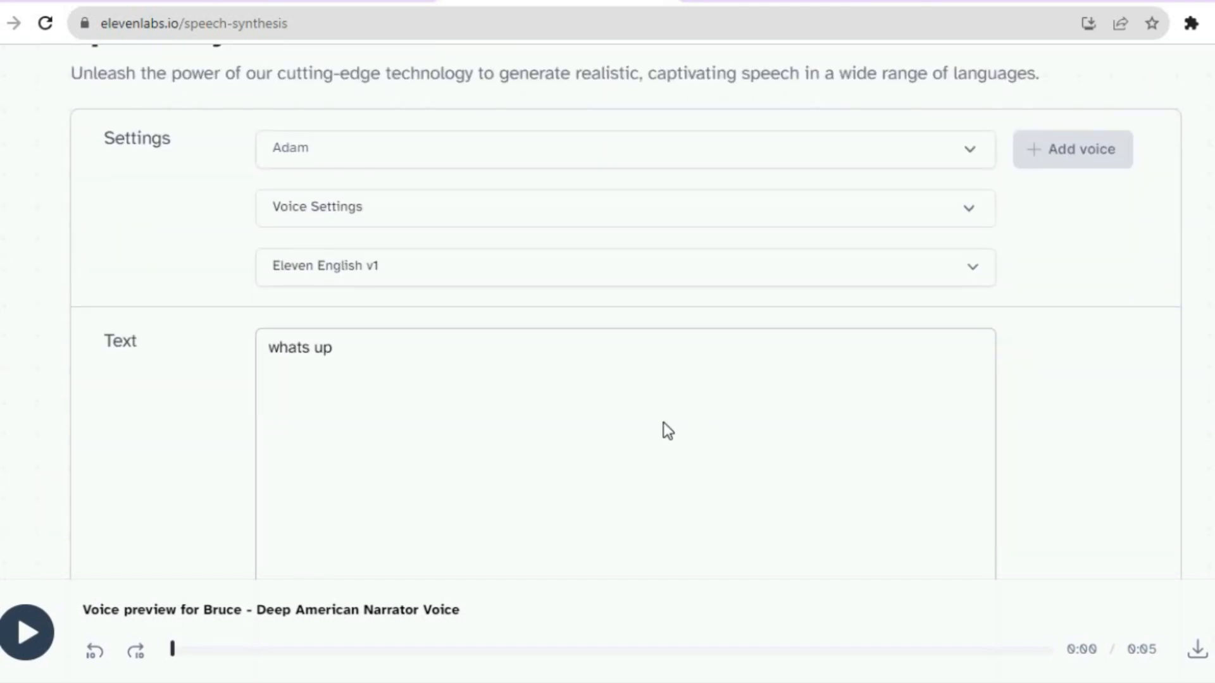
click(380, 396)
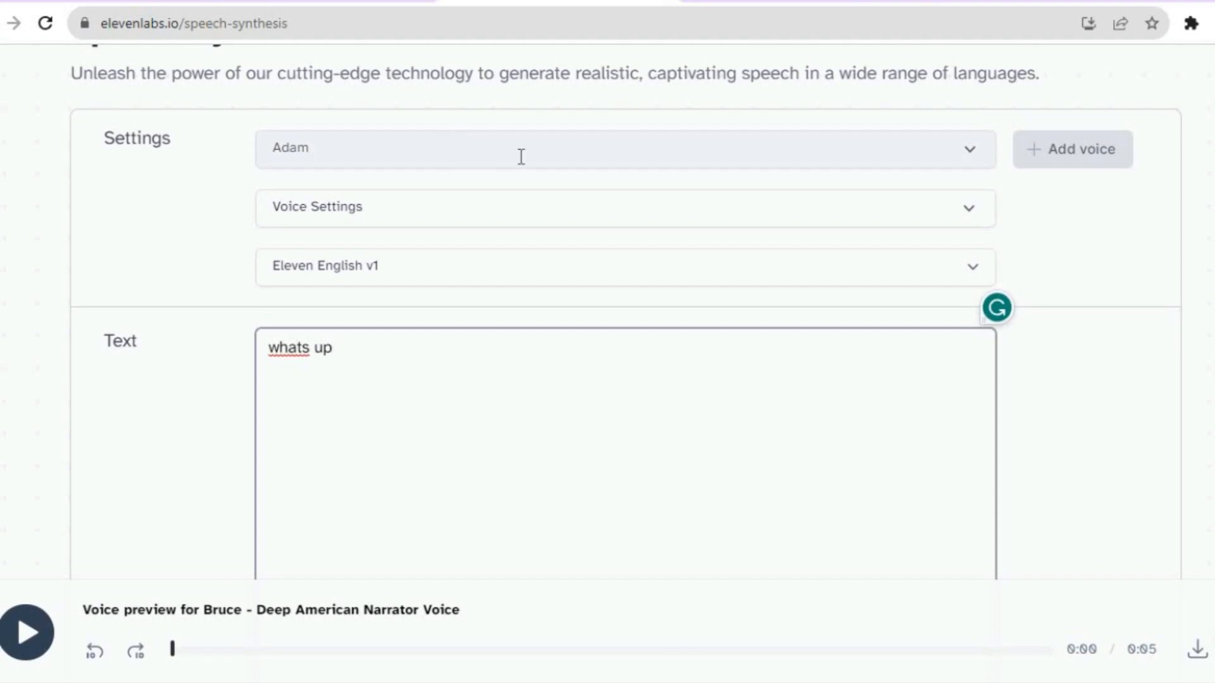
Play the preview of the Adam voice and look through the premade voices without choosing another one
click(963, 149)
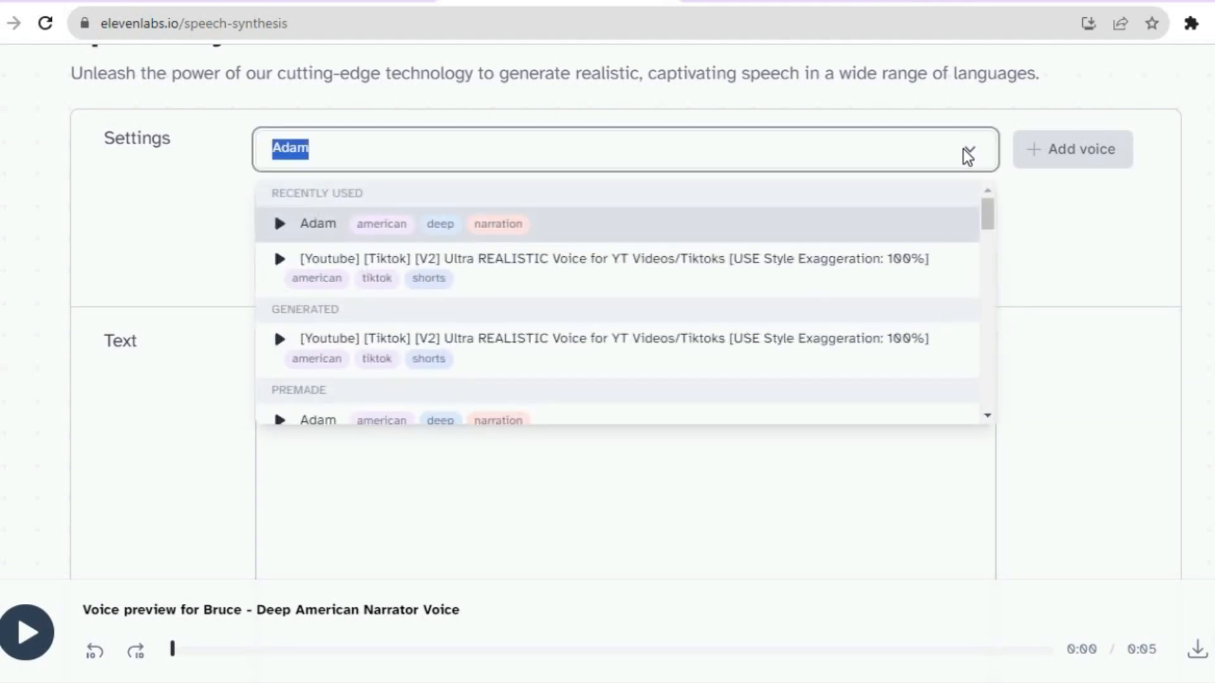
click(279, 225)
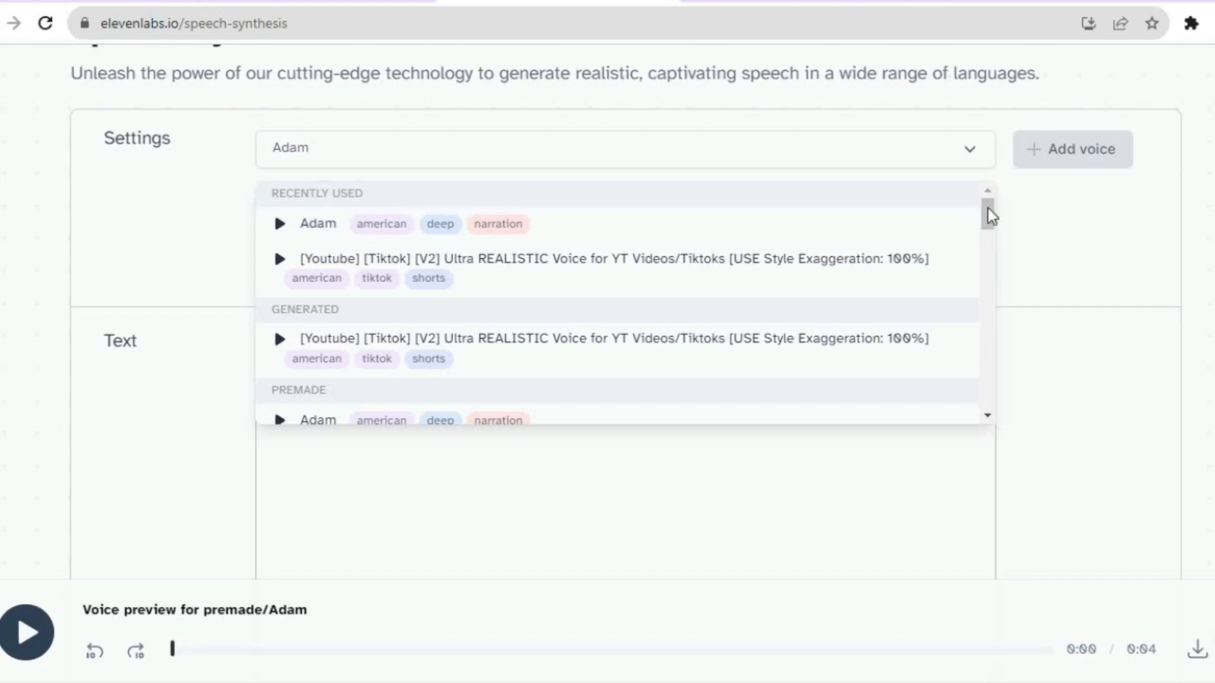
drag(982, 202, 988, 416)
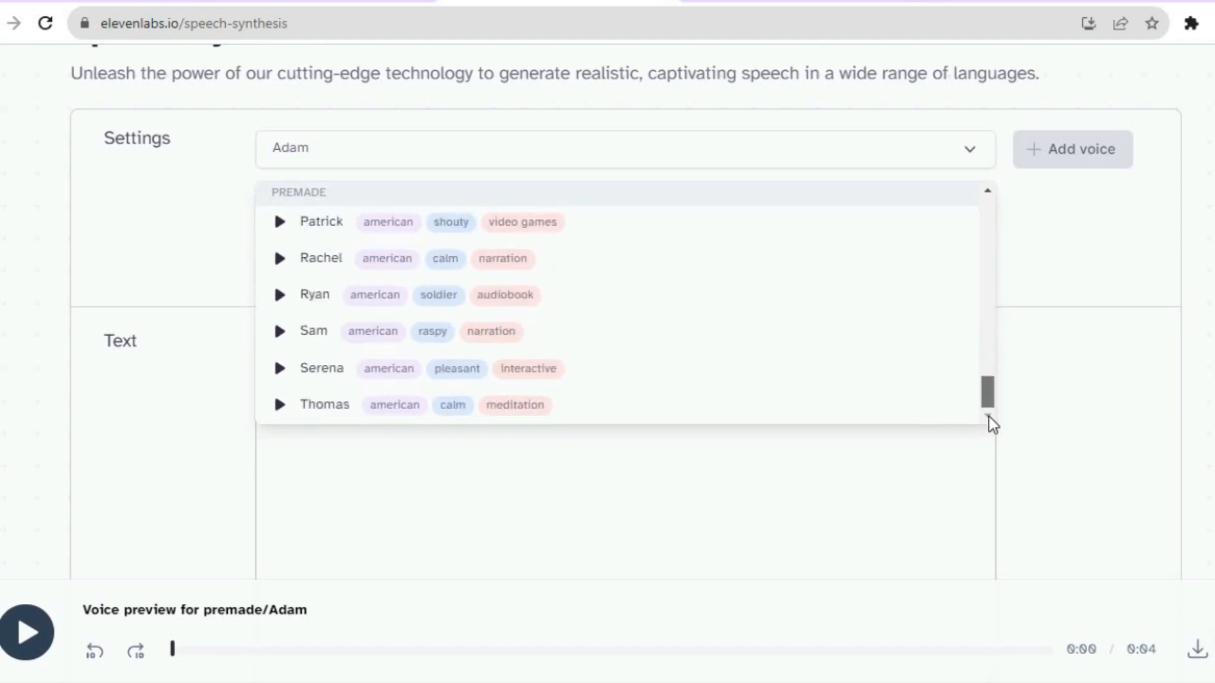
click(1045, 380)
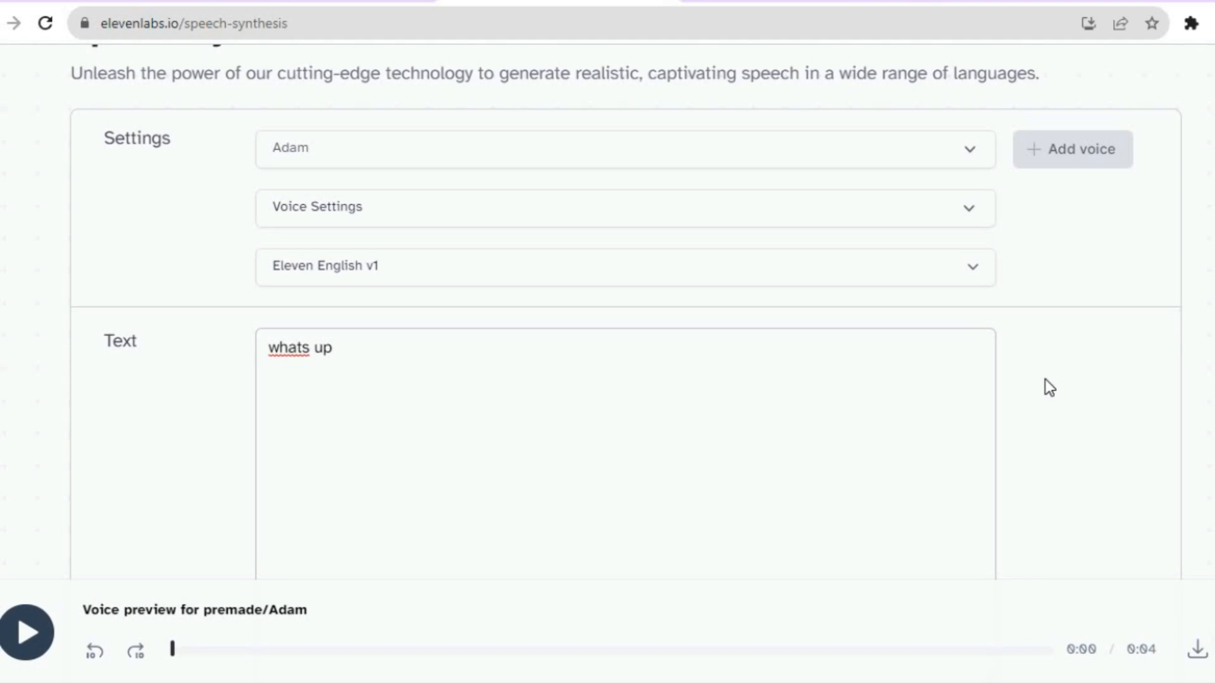
Expand the voice settings and slightly raise both Stability and Clarity + Similarity Enhancement
click(940, 228)
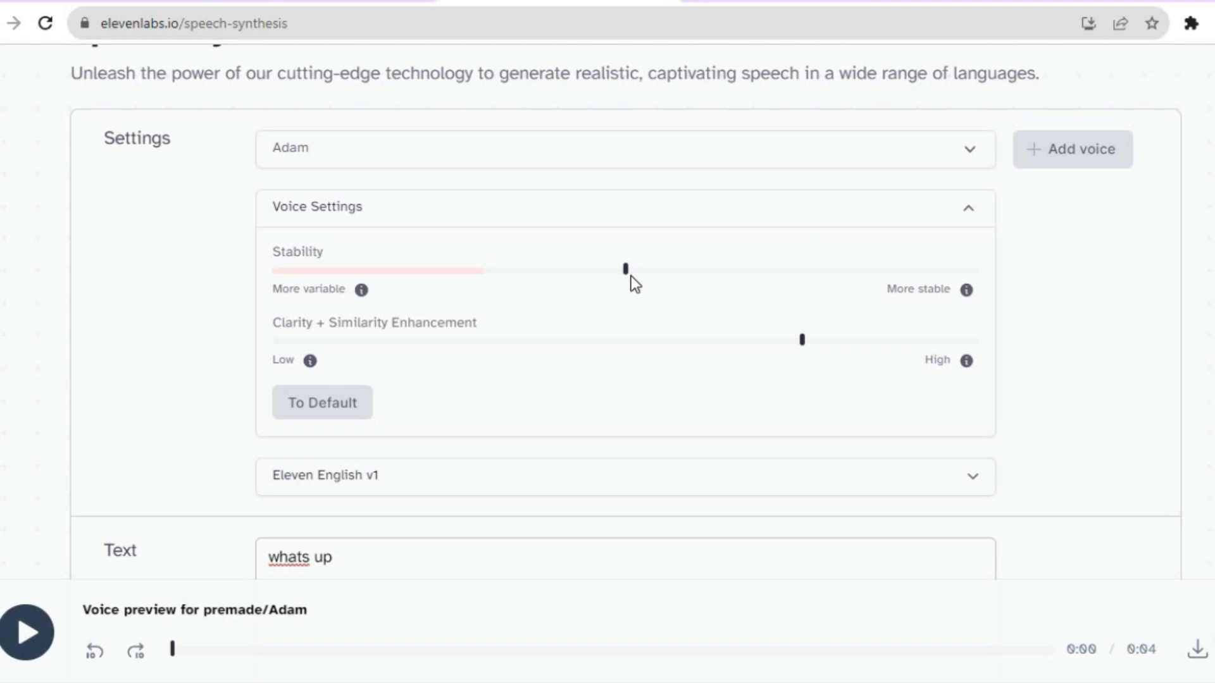
mouse_move(627, 272)
drag(627, 274, 641, 274)
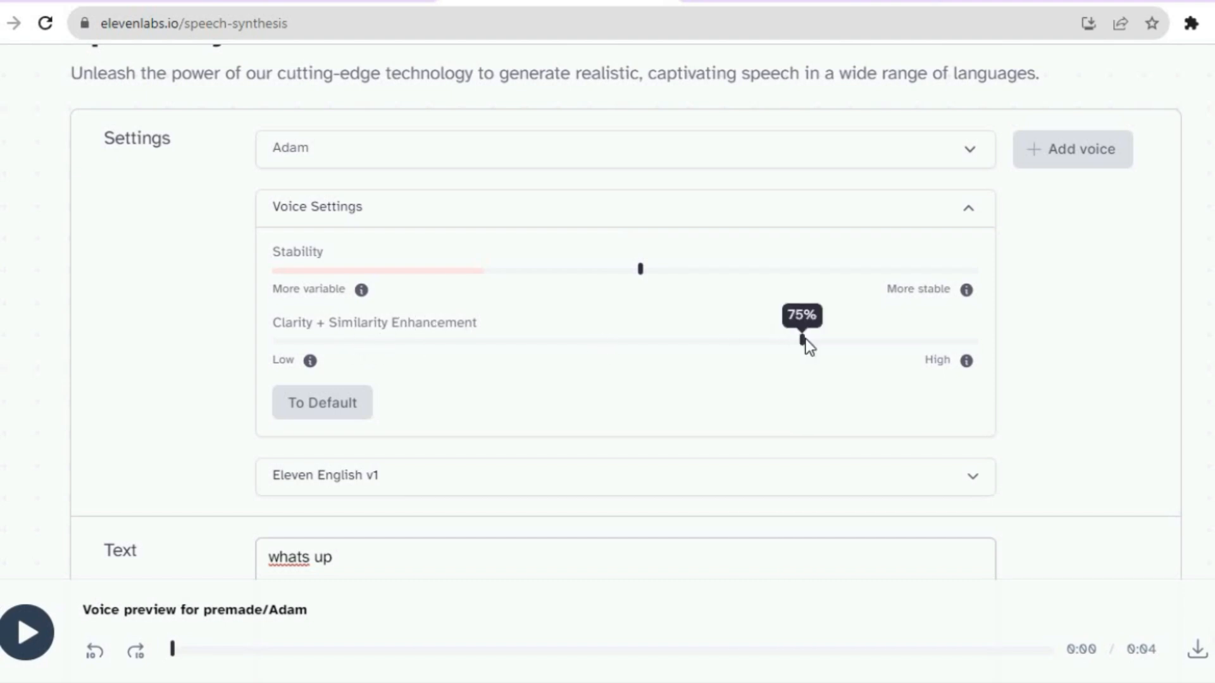
drag(803, 340, 810, 340)
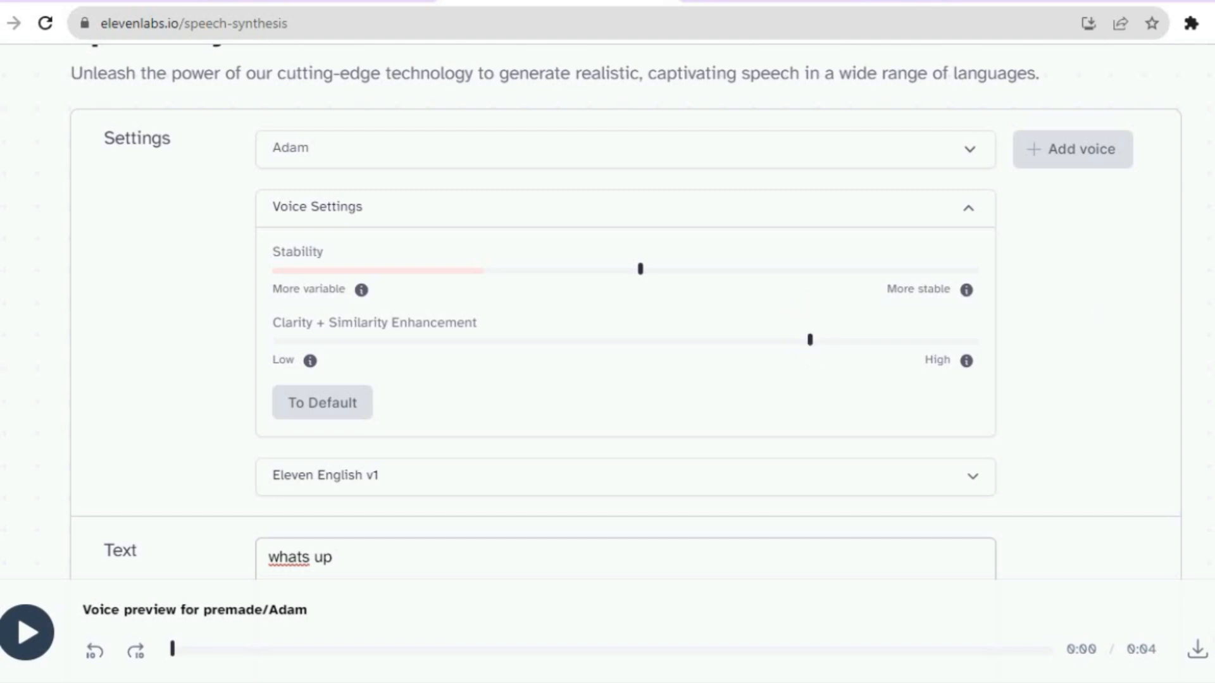
Review the available speech models, including Eleven English v1 and Eleven Multilingual v1, without choosing a different one
scroll(961, 359, down, 3)
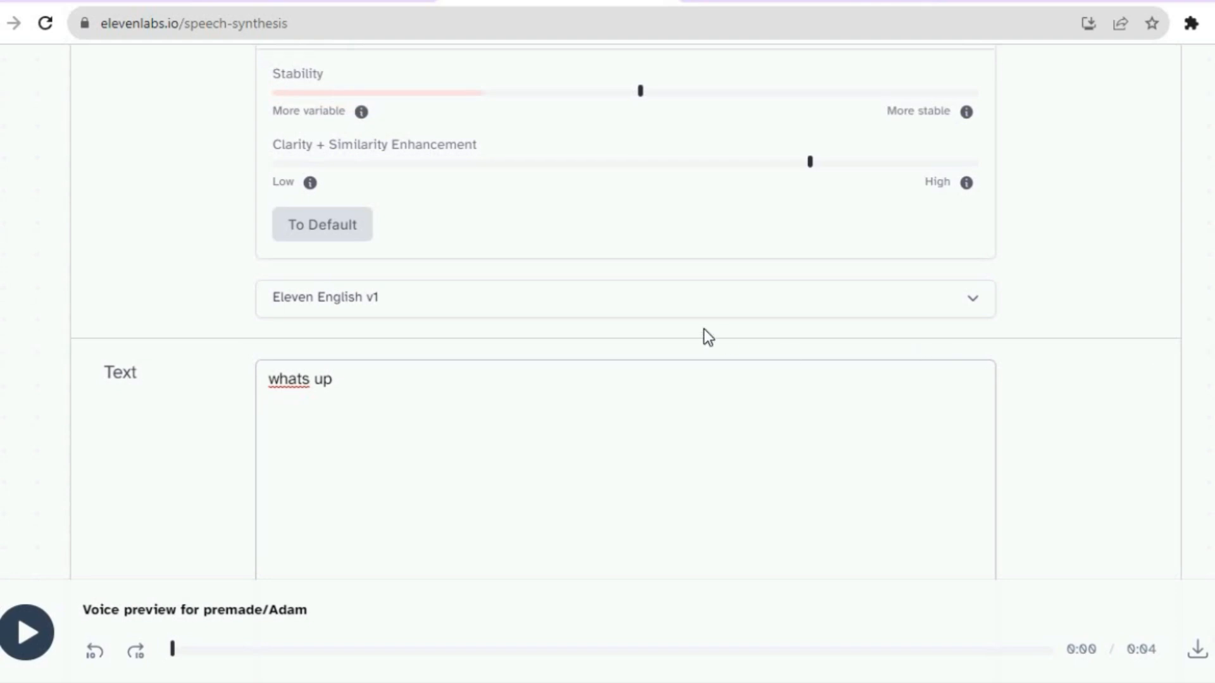
click(694, 305)
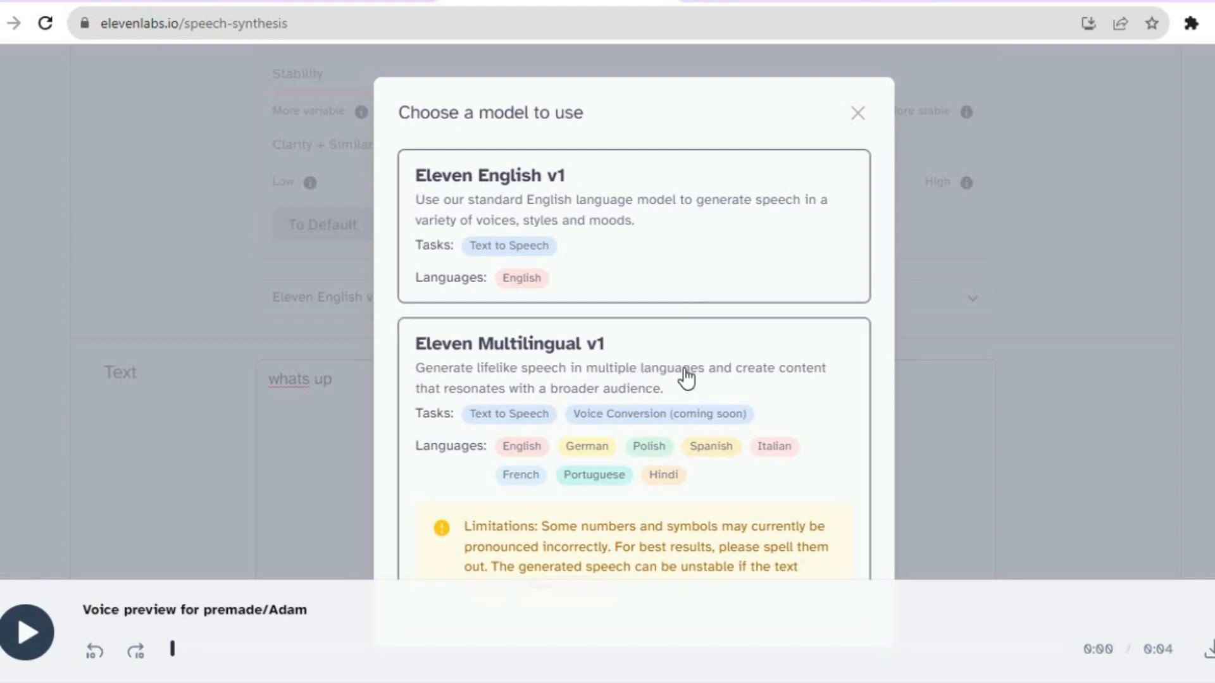
click(861, 113)
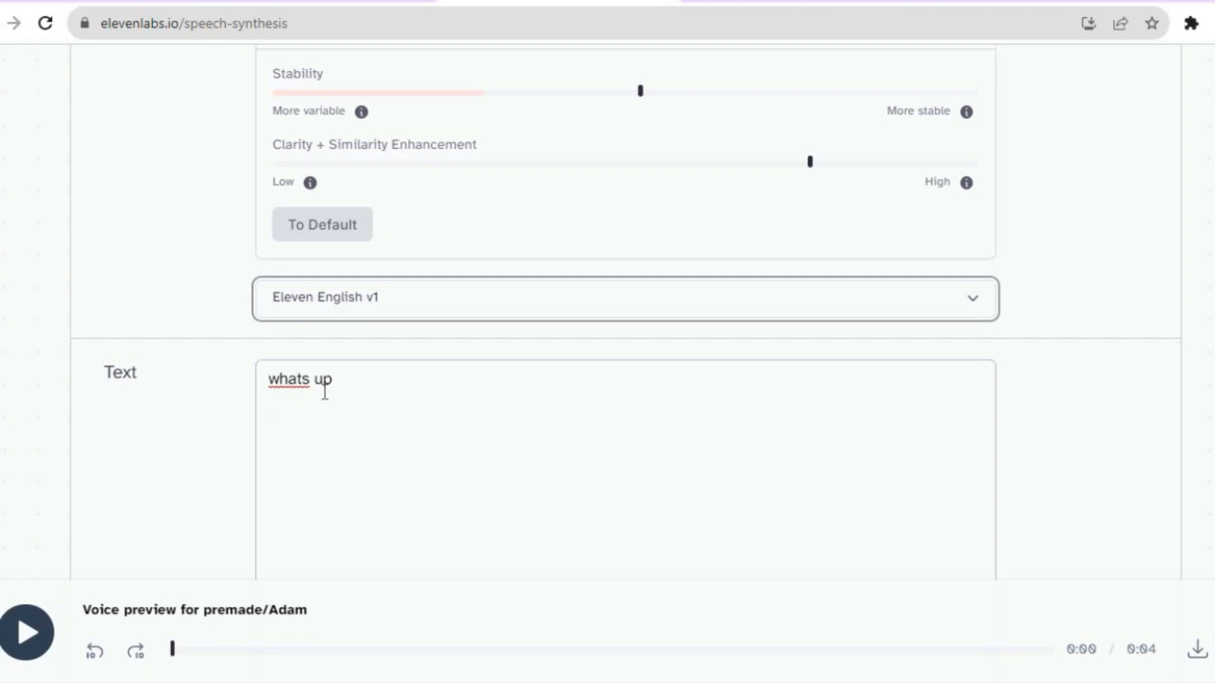
Replace the existing text with "hello" and generate the speech with the Adam voice
click(345, 385)
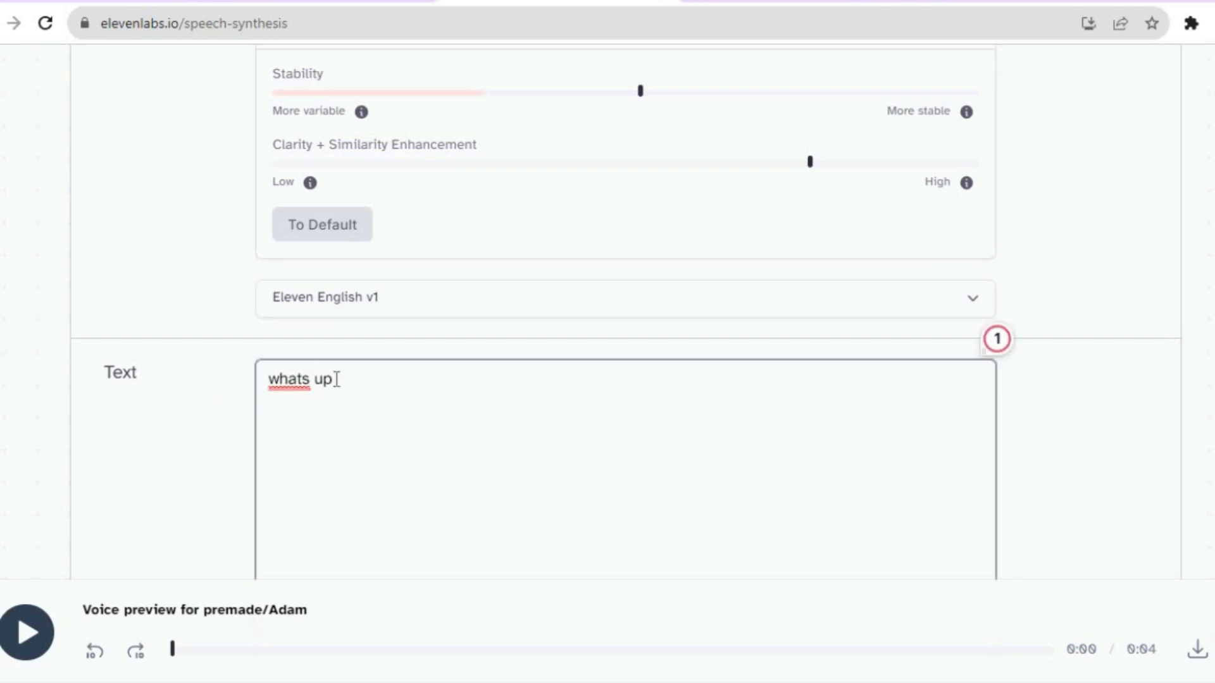
drag(335, 380, 241, 385)
text(he)
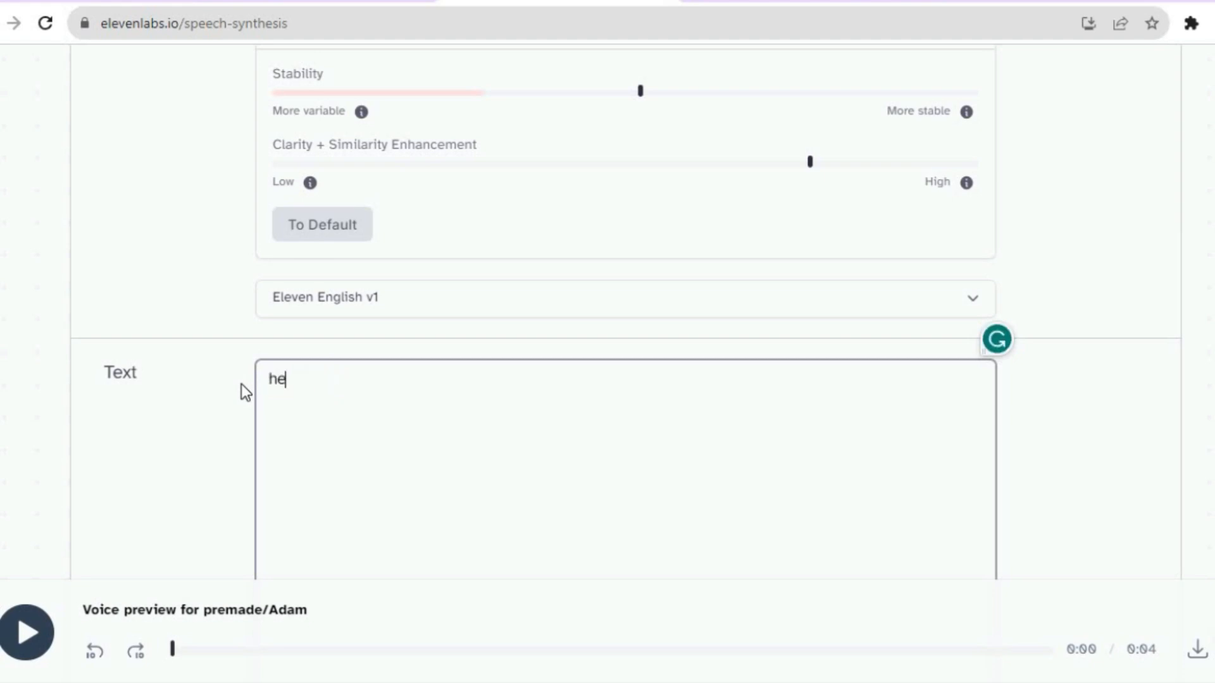
text(llo)
scroll(694, 523, down, 5)
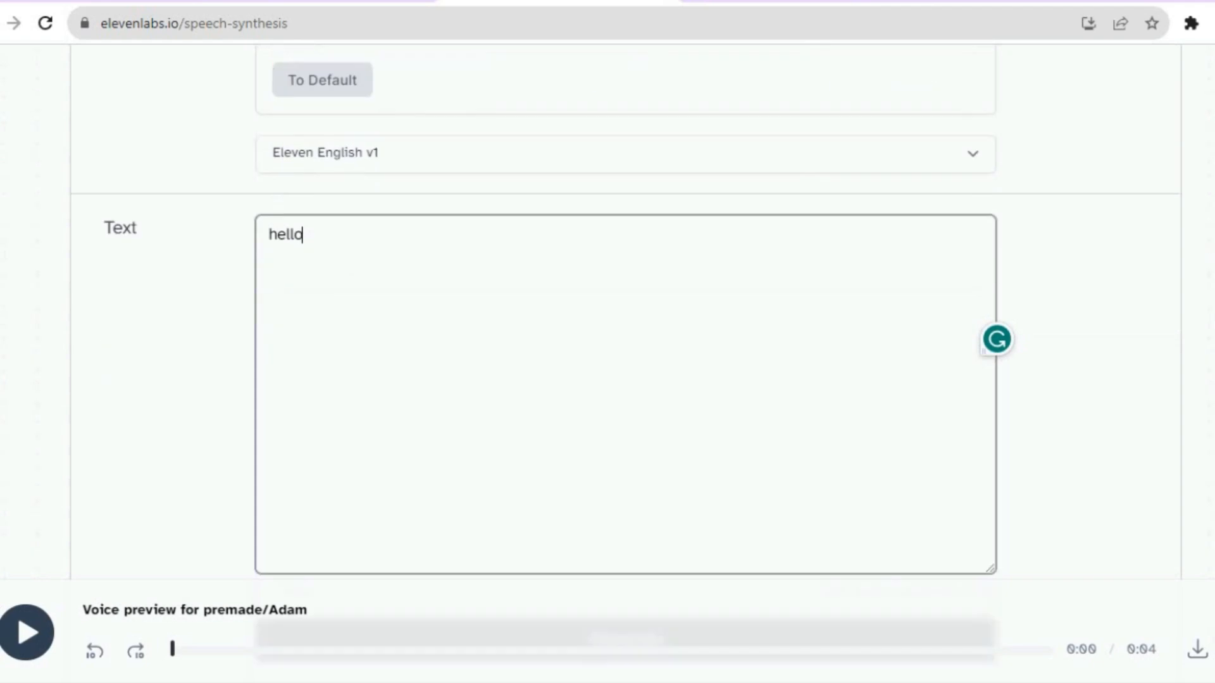
click(646, 481)
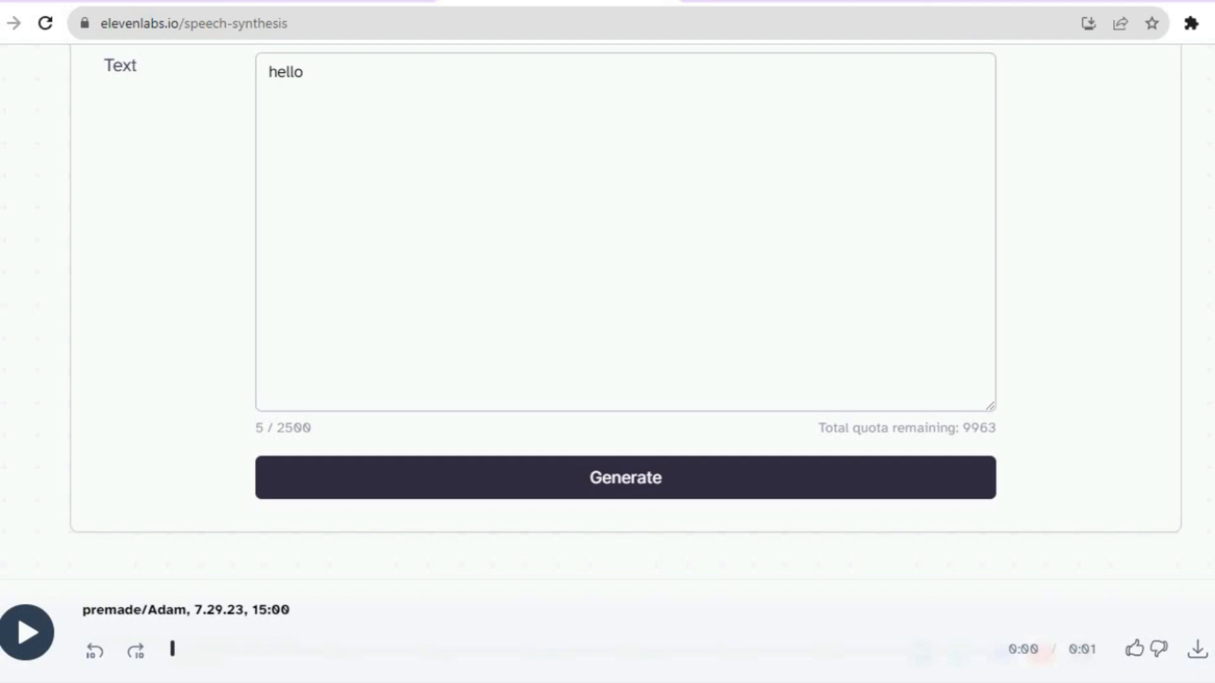
Open the Voice Library and examine the gender, age, accent and sort options for community voices
scroll(607, 316, up, 10)
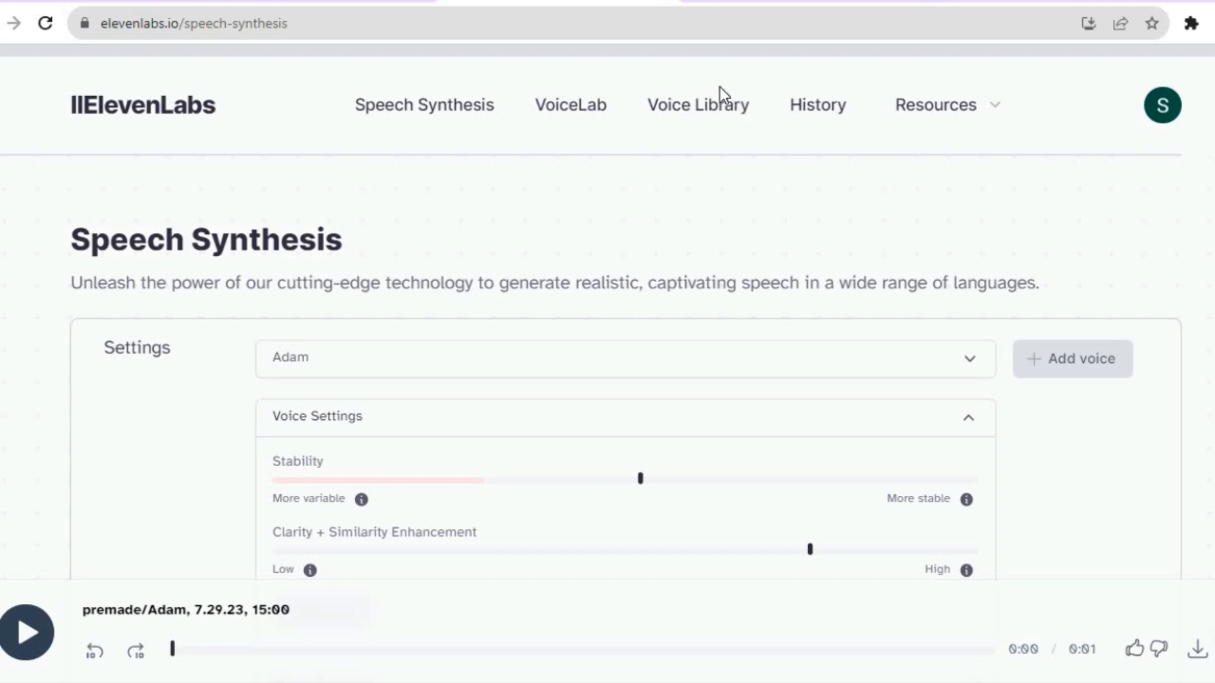
click(719, 111)
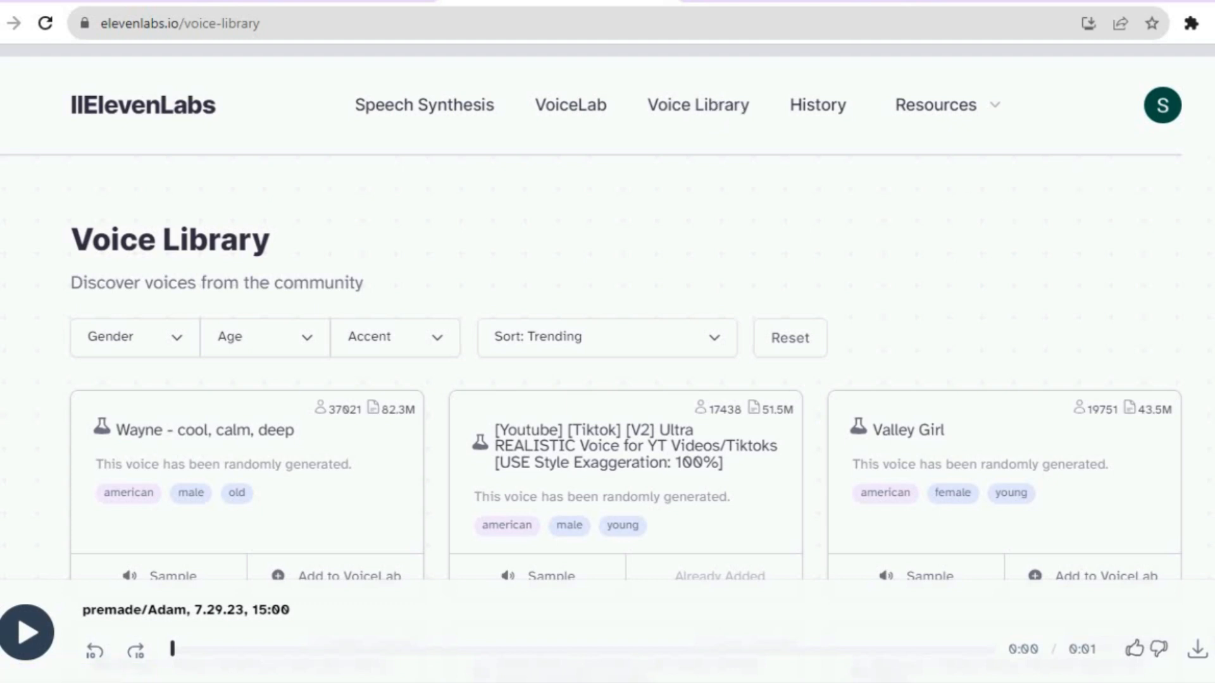
scroll(607, 312, down, 2)
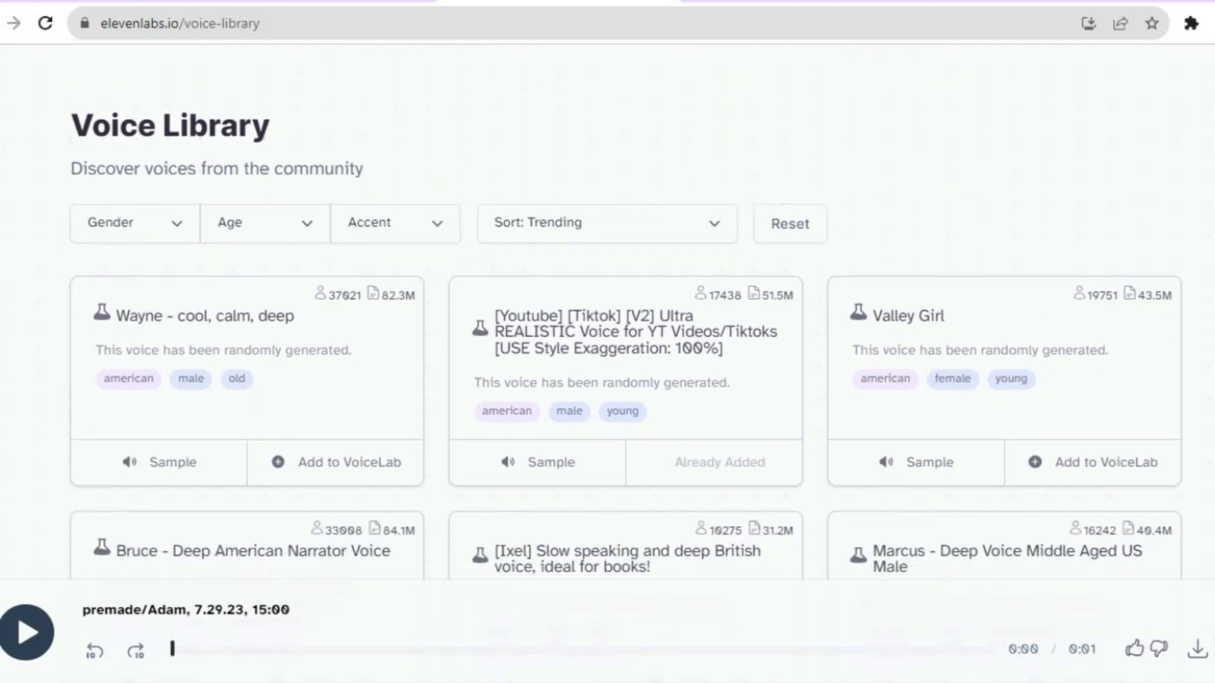
click(176, 238)
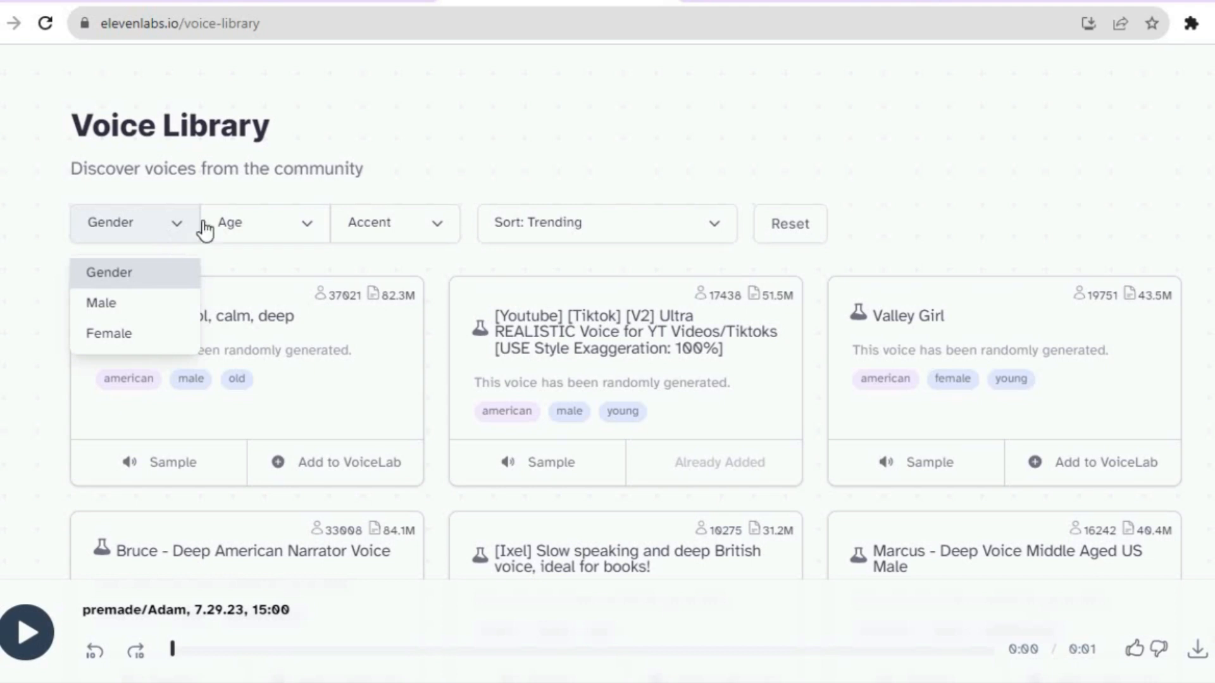
click(321, 240)
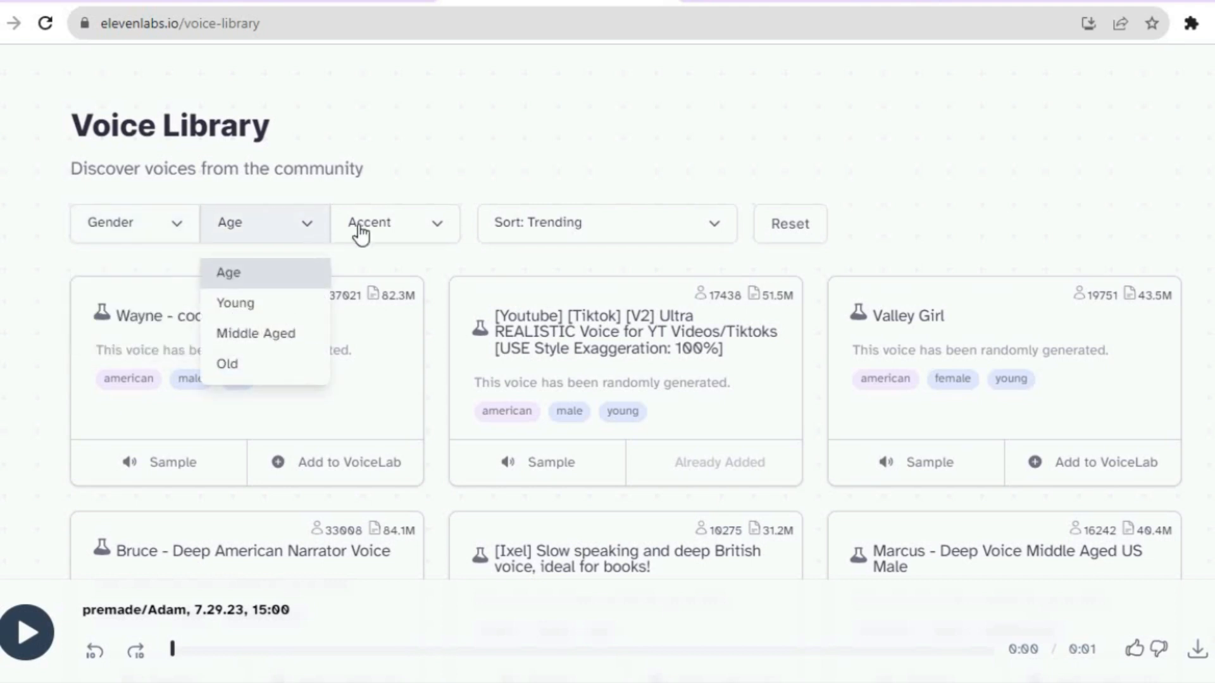
click(409, 231)
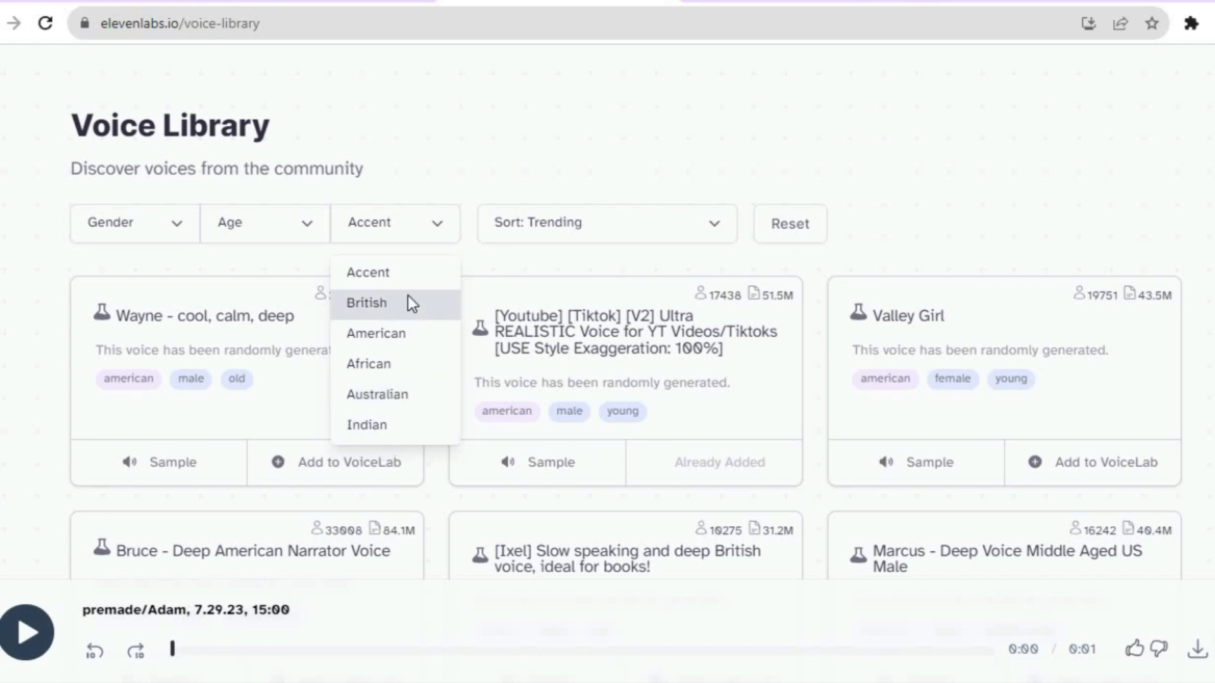
click(607, 228)
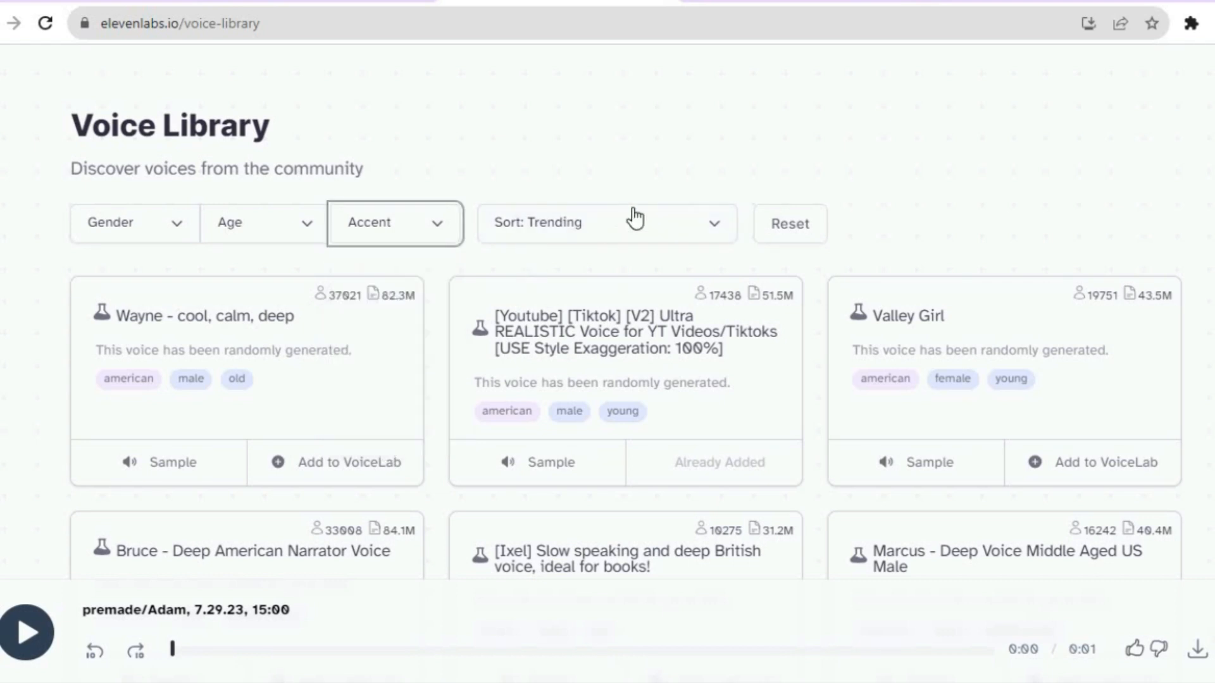
click(638, 240)
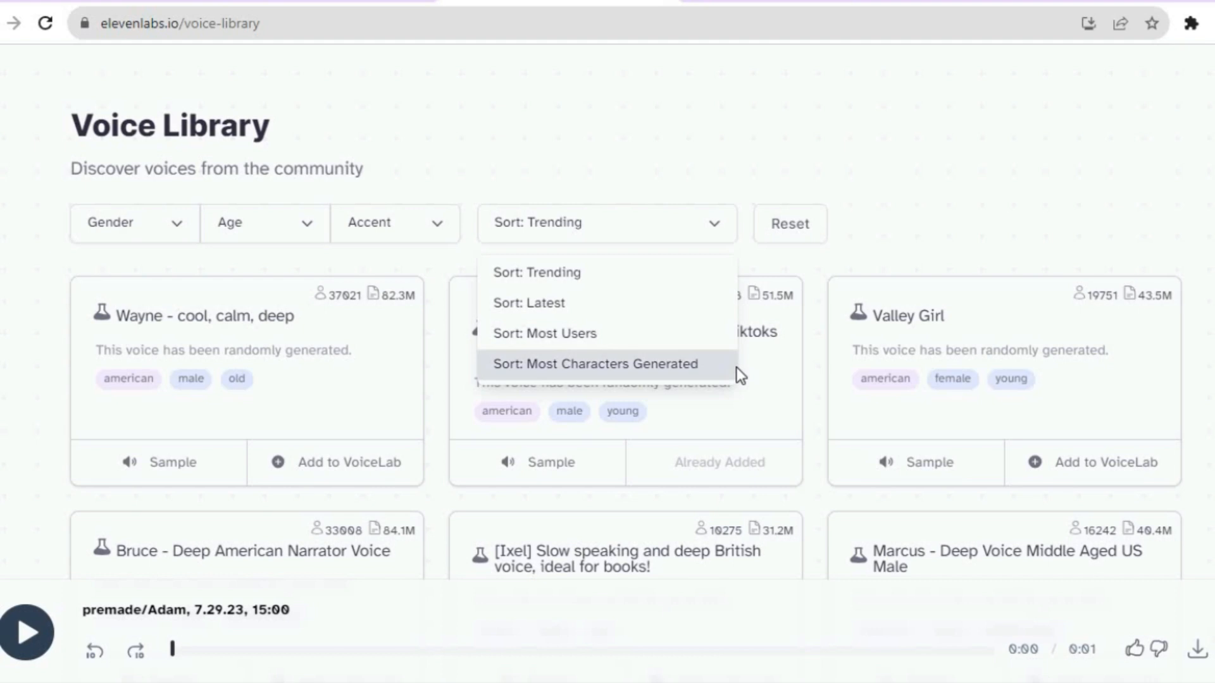
Sort the community voices by Latest and play the sample of "Mary (Friendly, Happy & Kind Young Lady)"
click(615, 310)
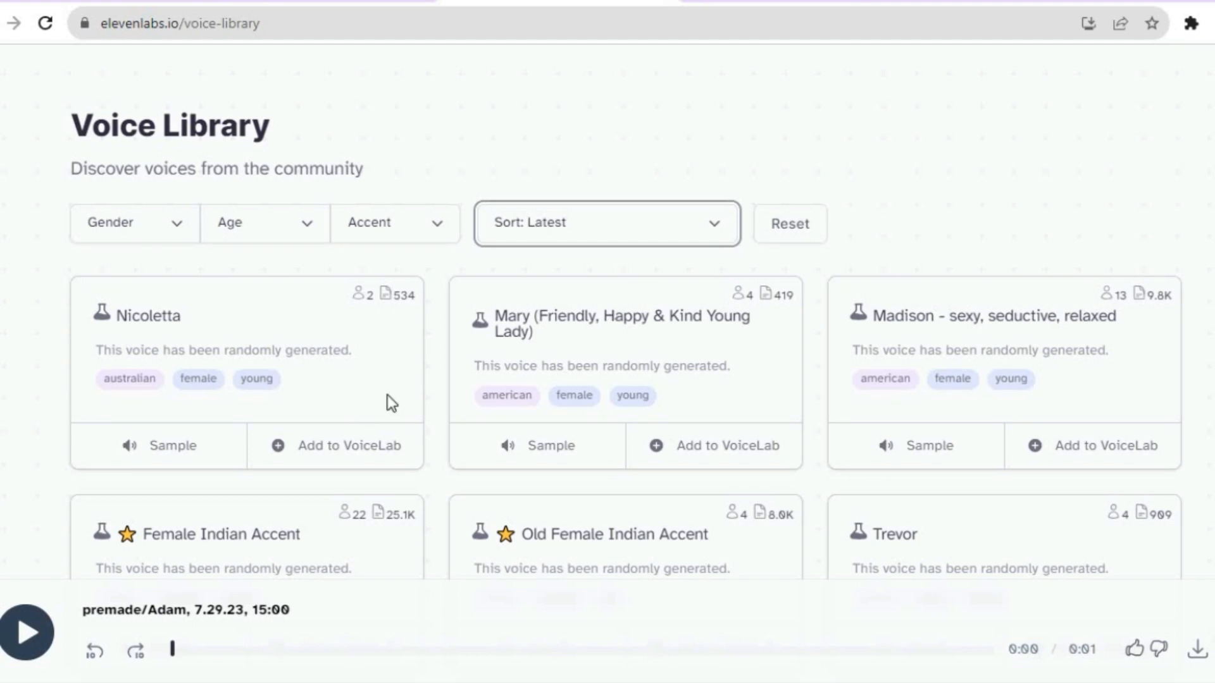
click(513, 452)
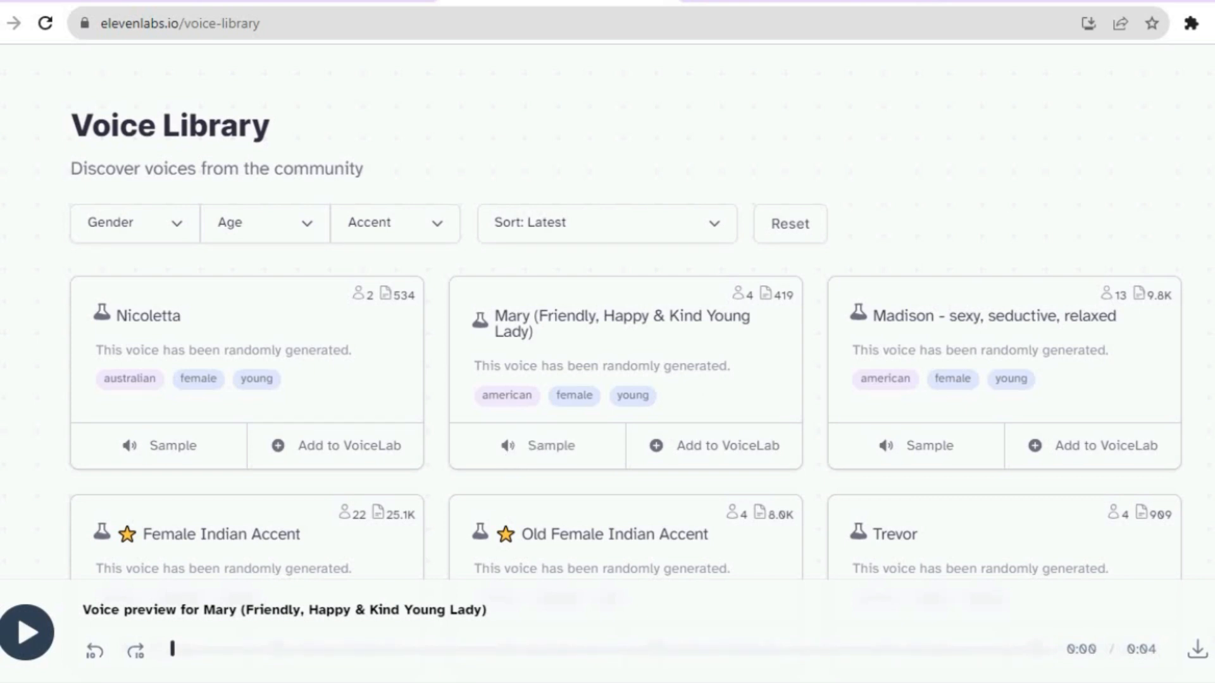
Browse to the end of the latest community voices and load more of them
scroll(625, 310, down, 10)
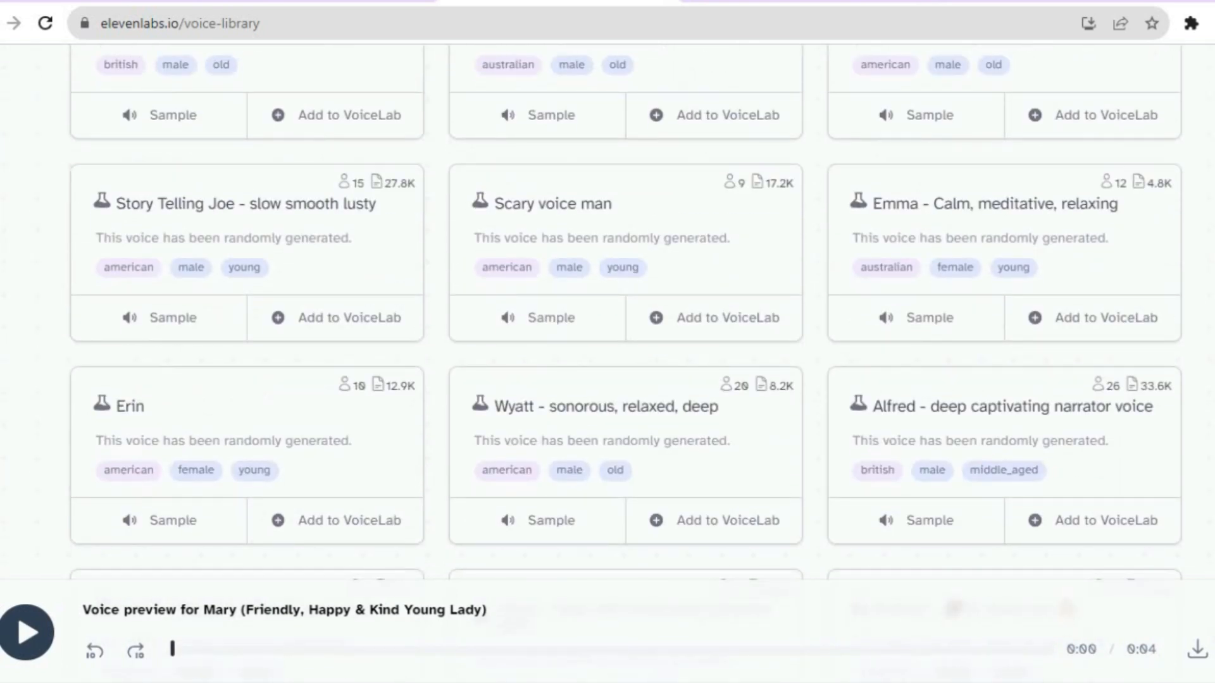
scroll(626, 310, down, 10)
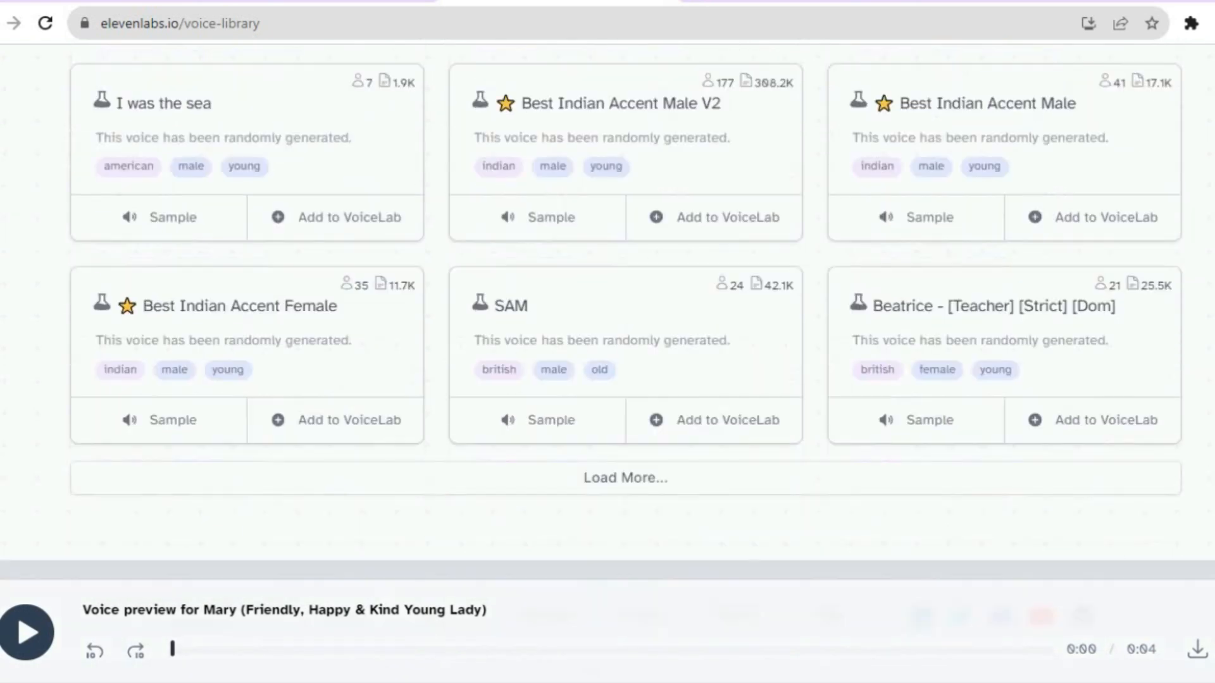
click(621, 482)
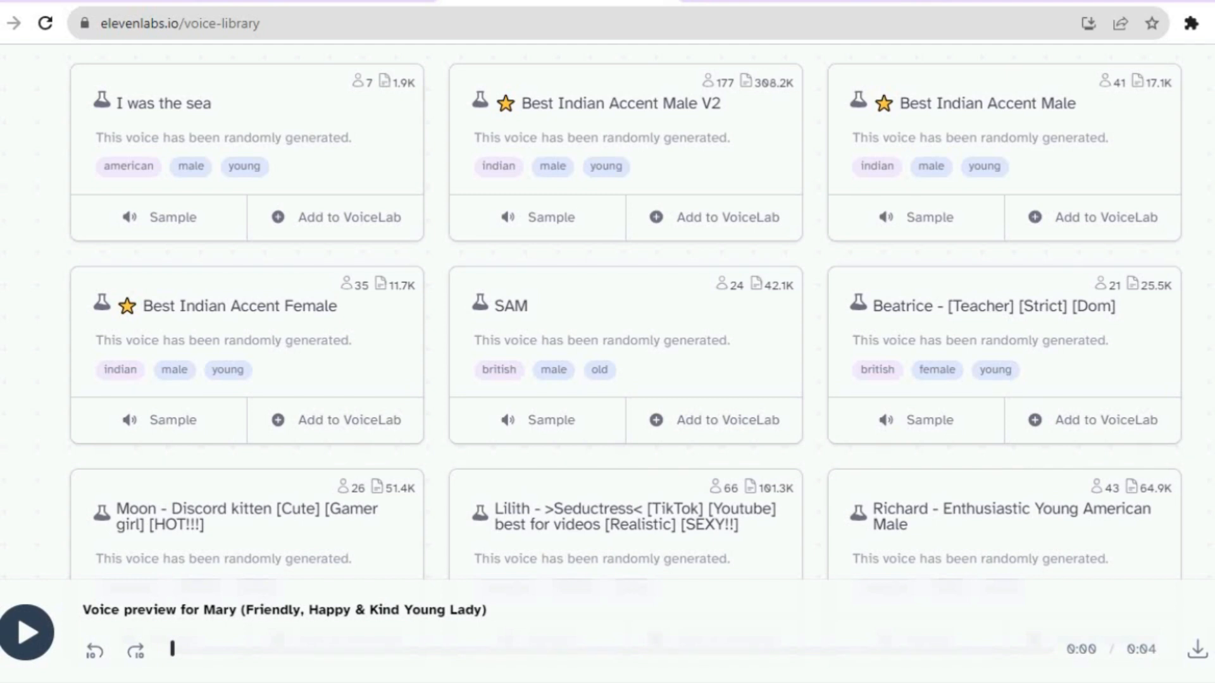
Play the samples of the Lilith voice and the "youtube voice" among the newly loaded entries
scroll(757, 362, down, 5)
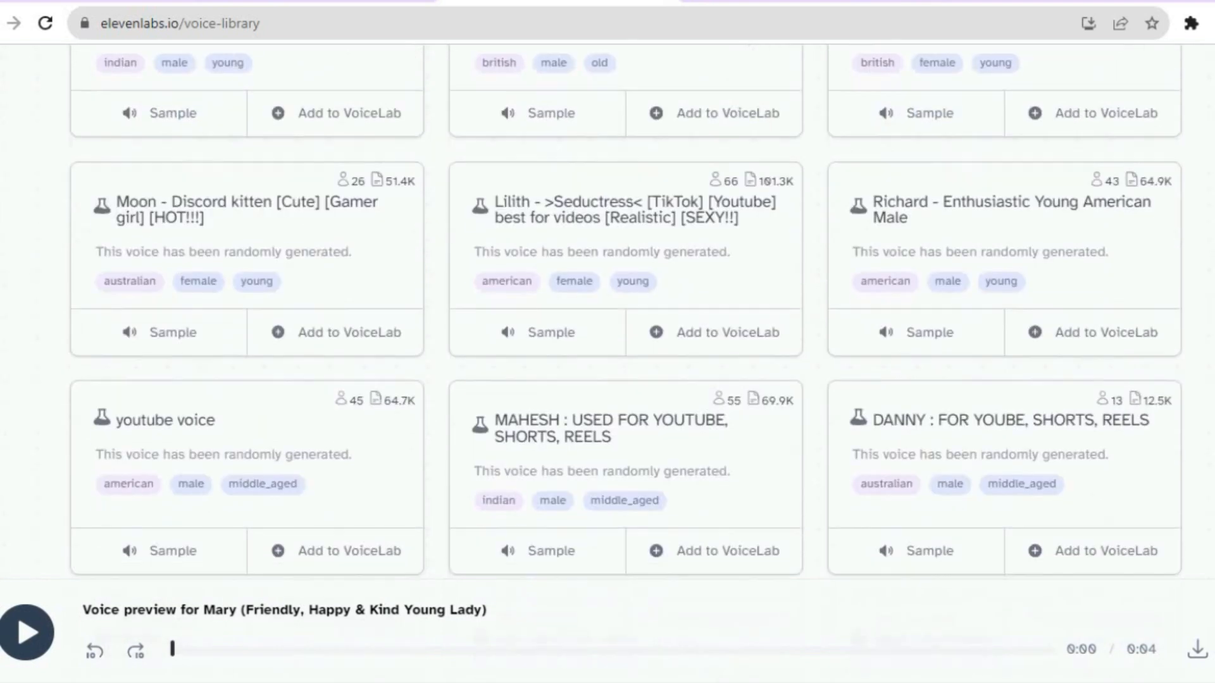
click(514, 324)
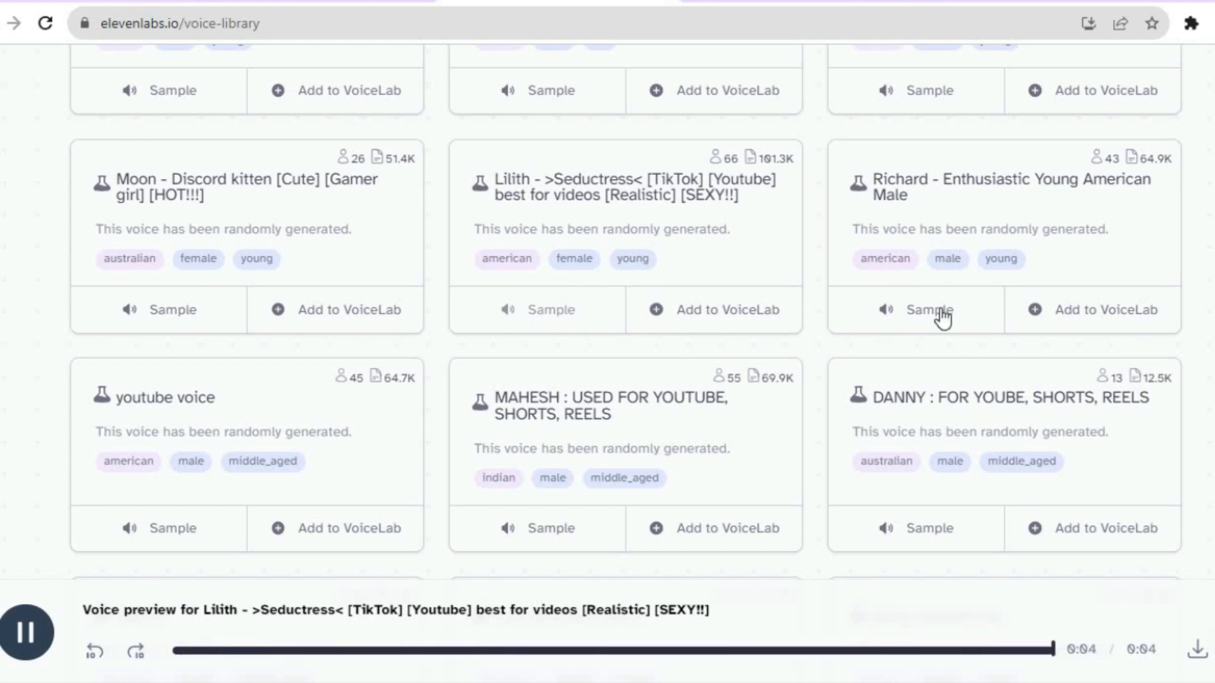
scroll(624, 454, down, 3)
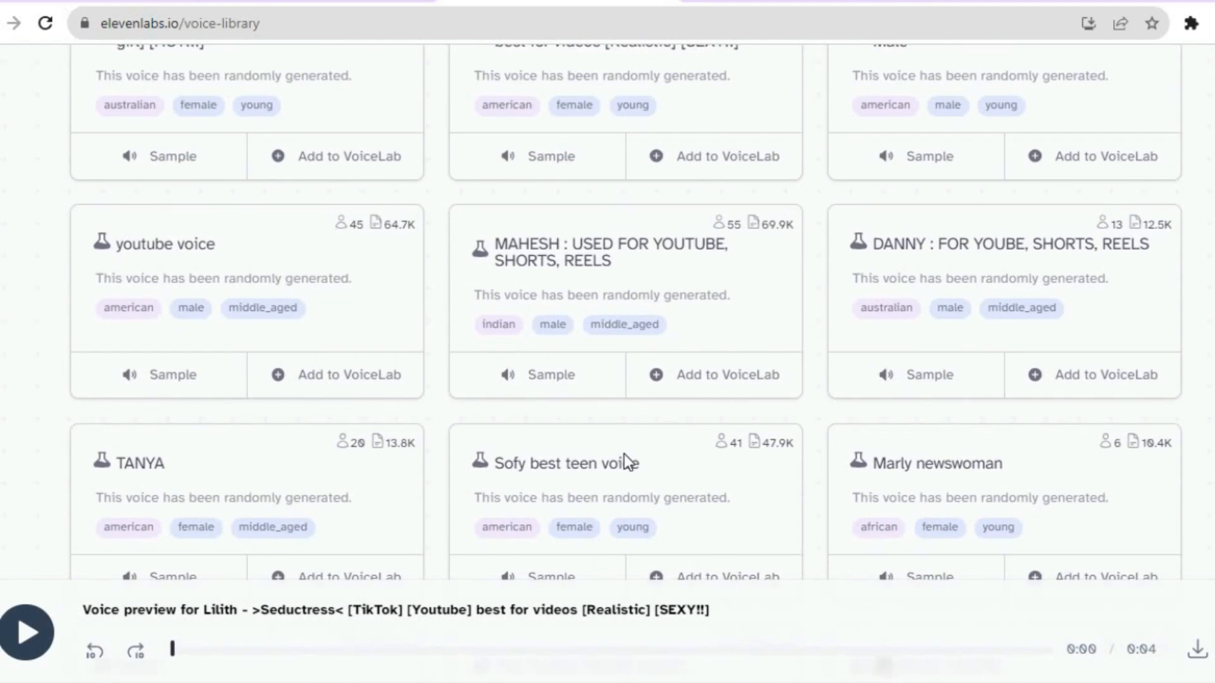
click(131, 379)
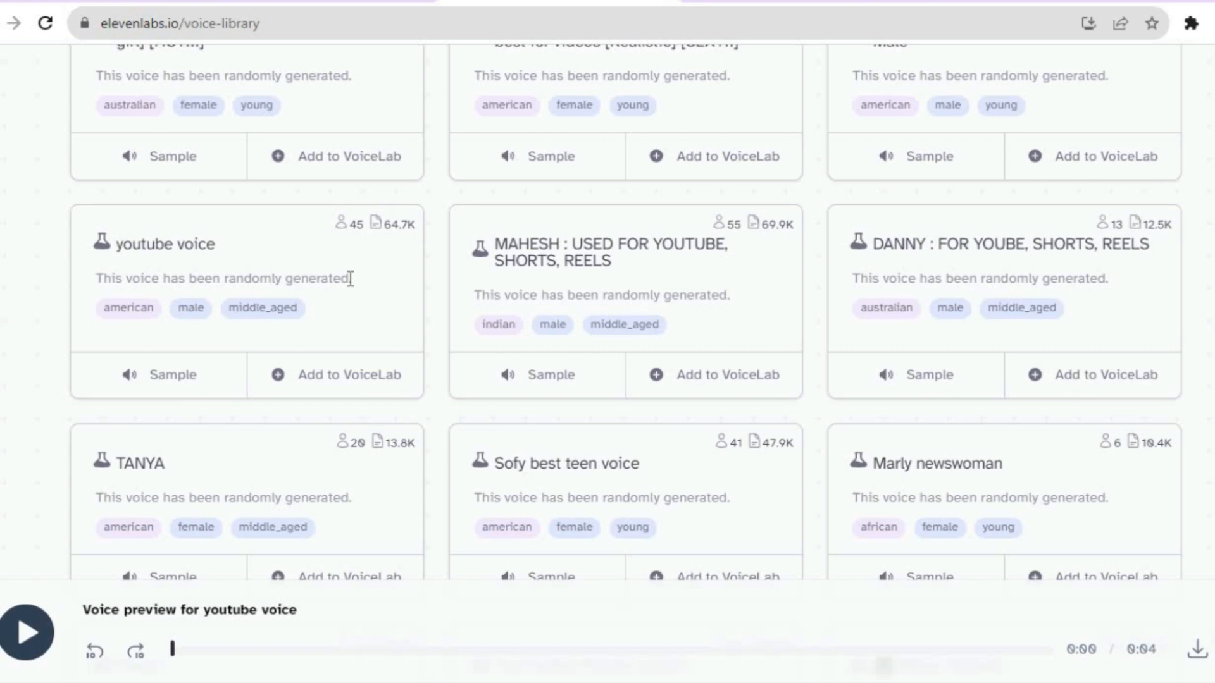
Add the voice "Moon - Discord kitten [Cute] [Gamer girl] [HOT!!!]" to VoiceLab, keeping its suggested name
click(282, 158)
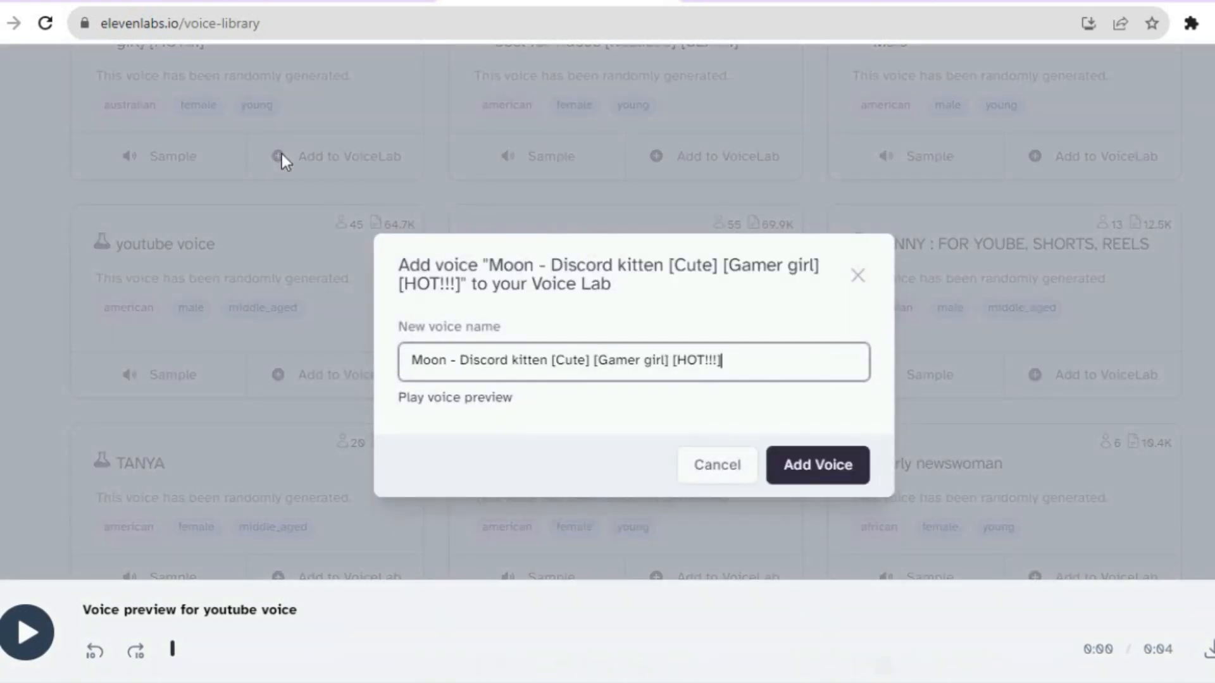
click(829, 477)
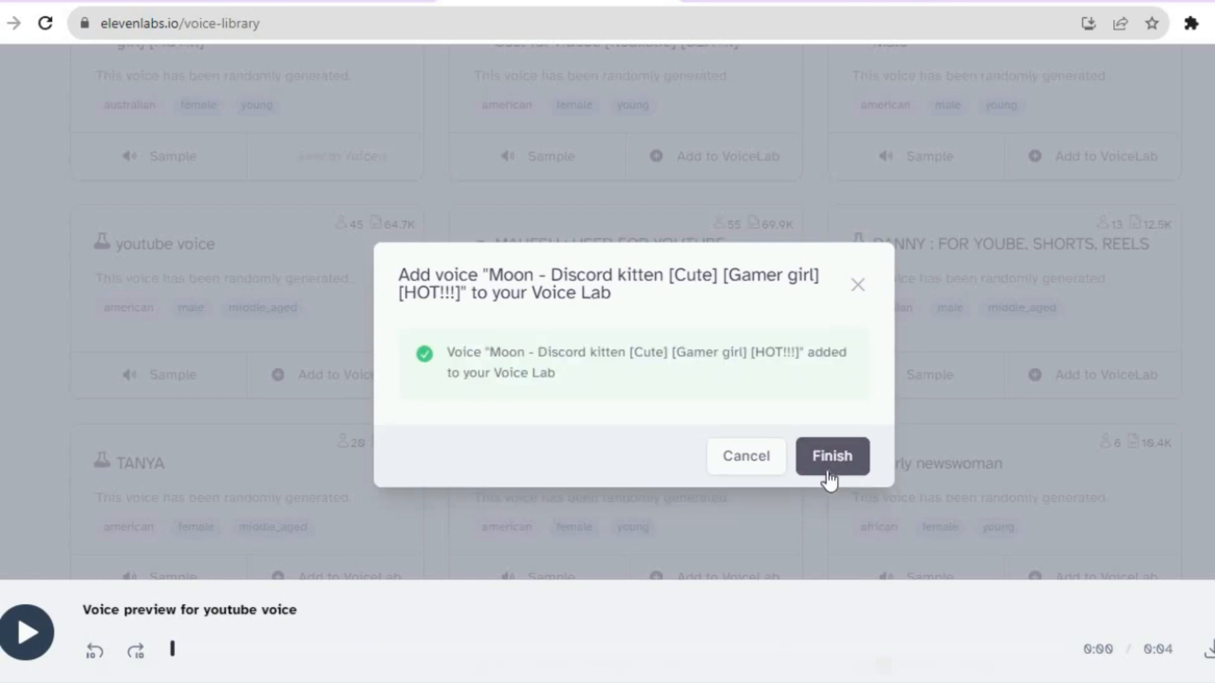
click(829, 479)
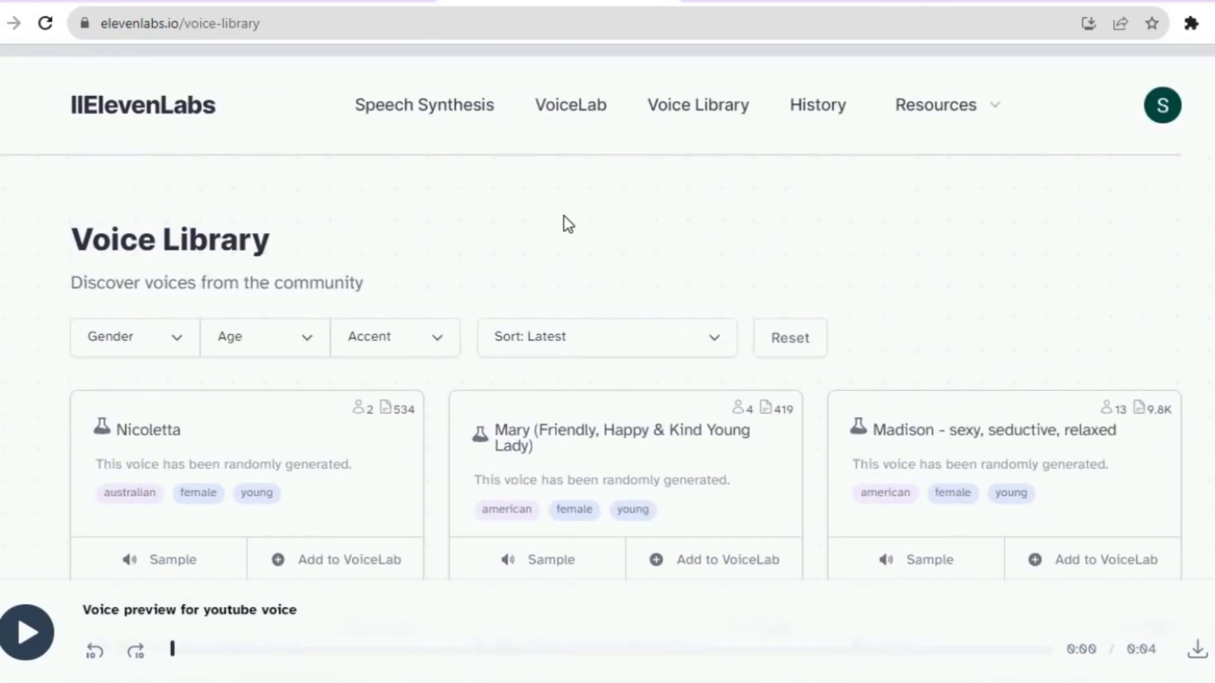
Go to Speech Synthesis and choose the "[Youtube] [Tiktok] [V2] Ultra REALISTIC Voice for YT Videos/Tiktoks" voice
click(451, 115)
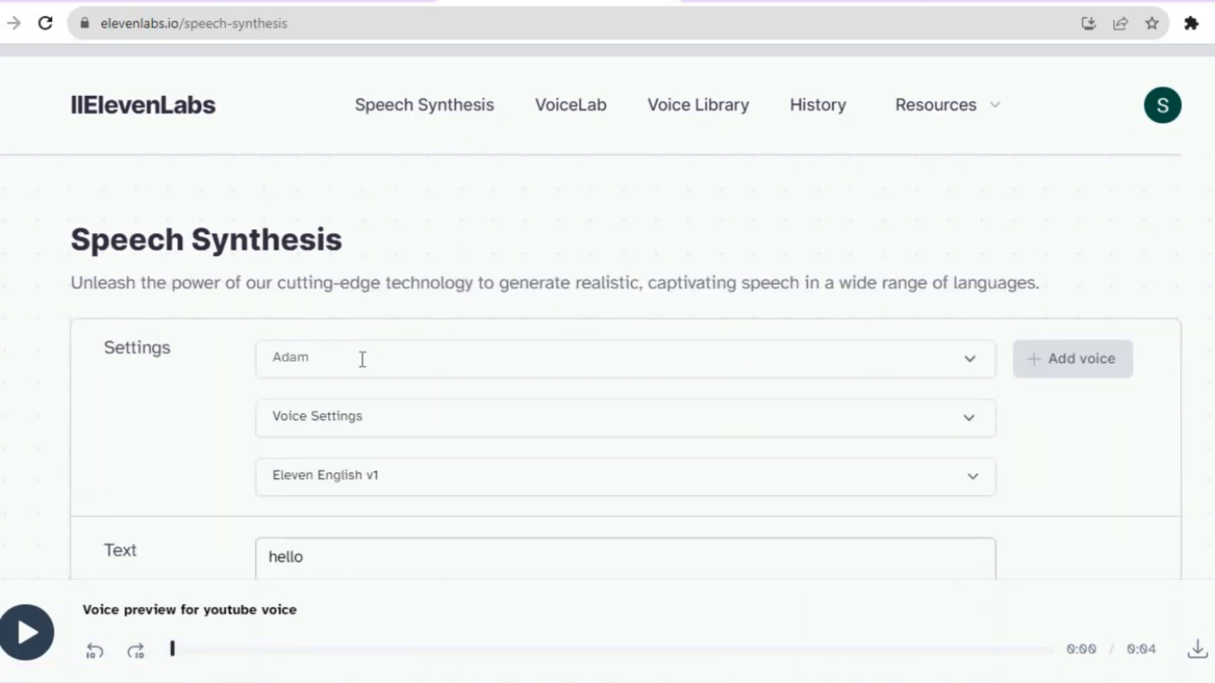
click(400, 363)
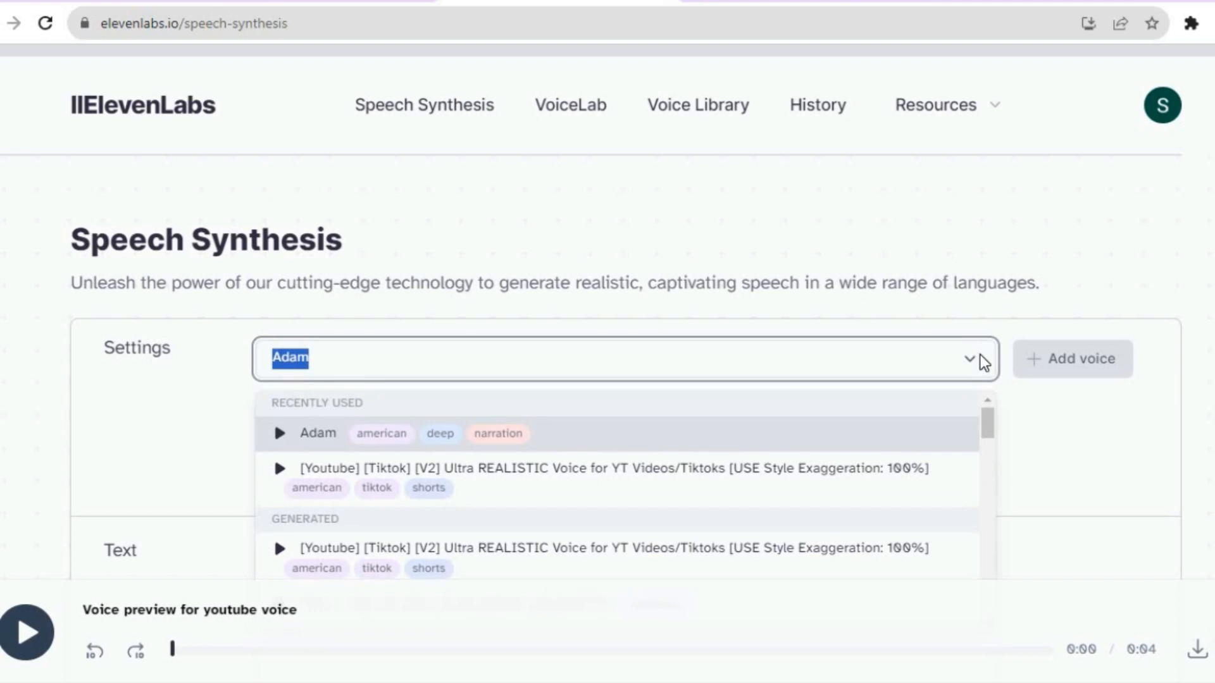
mouse_move(988, 422)
mouse_down()
mouse_move(989, 442)
mouse_move(992, 428)
mouse_up()
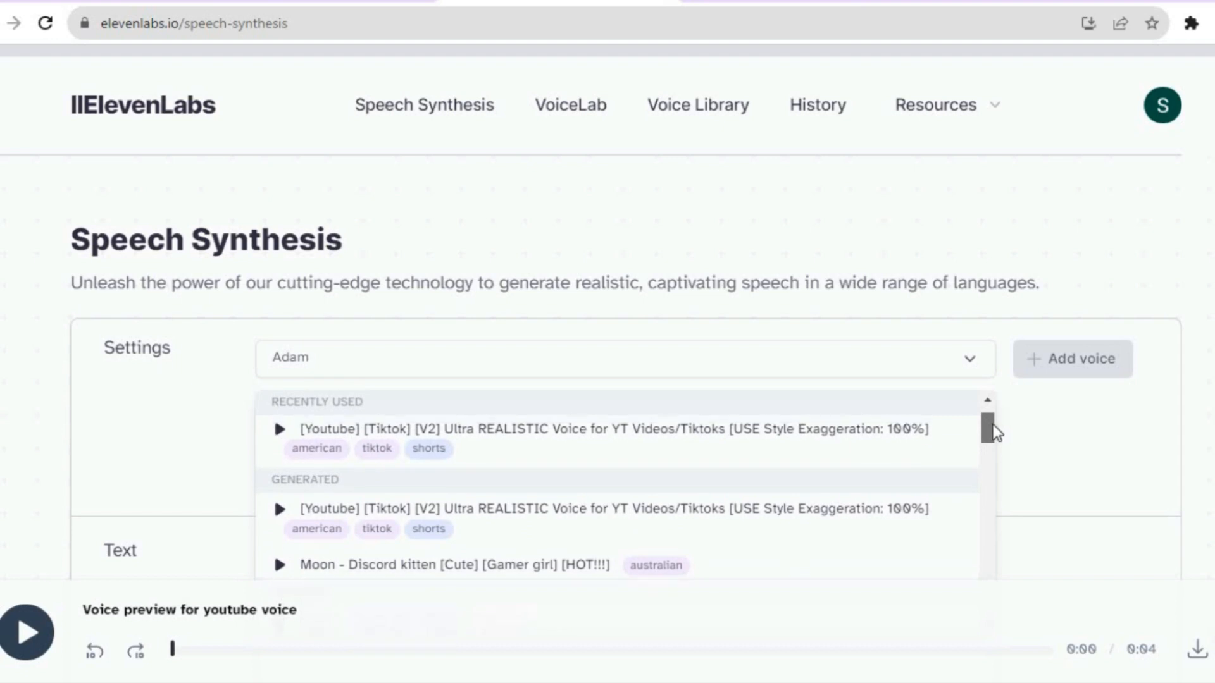
click(770, 479)
scroll(608, 316, down, 3)
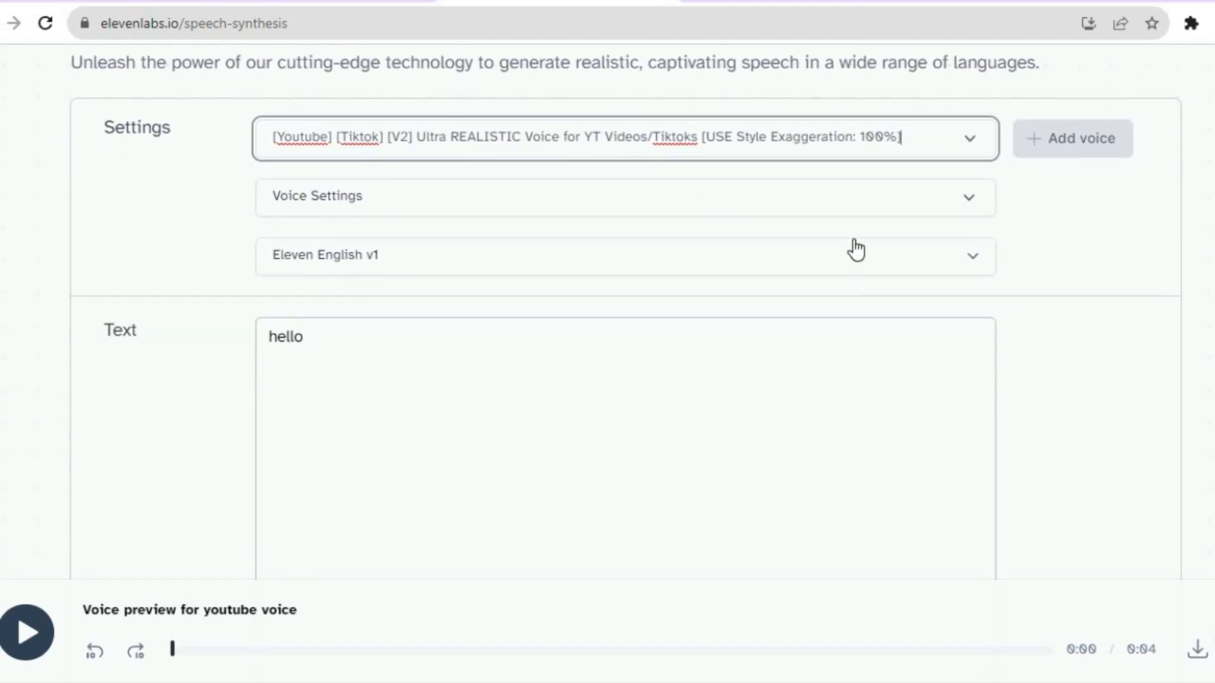
Keep the text "hello" and generate the speech with the selected Youtube/Tiktok voice
click(862, 206)
click(862, 211)
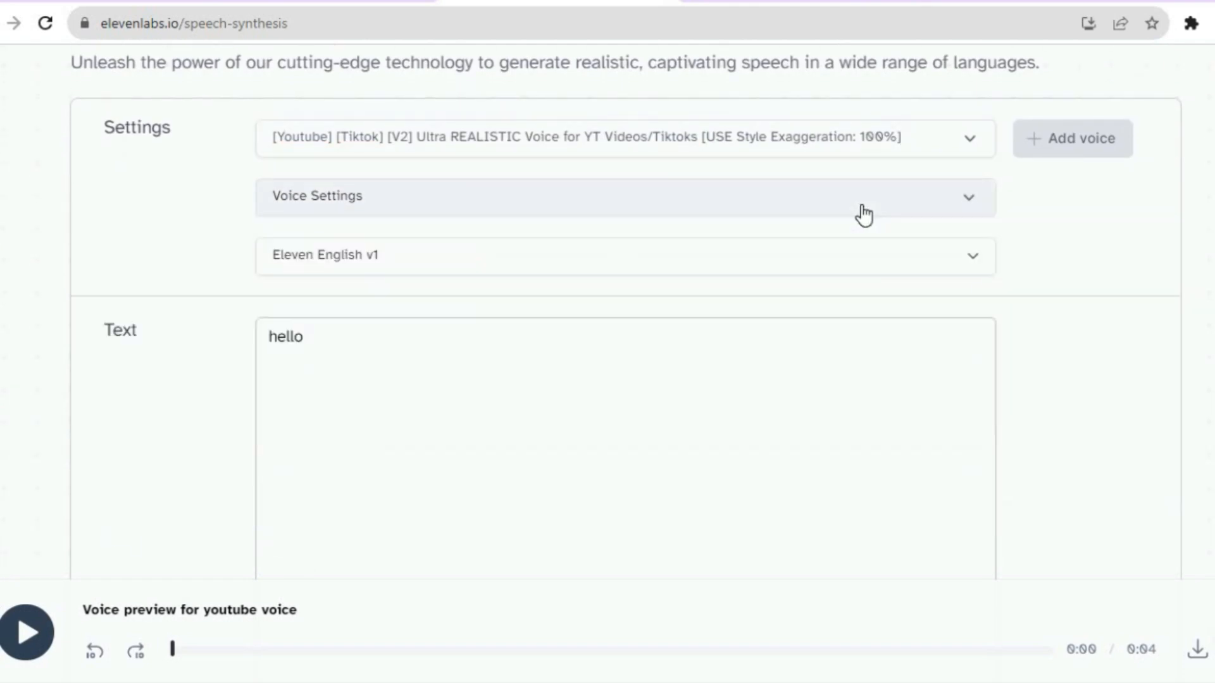
click(509, 419)
drag(391, 359, 214, 335)
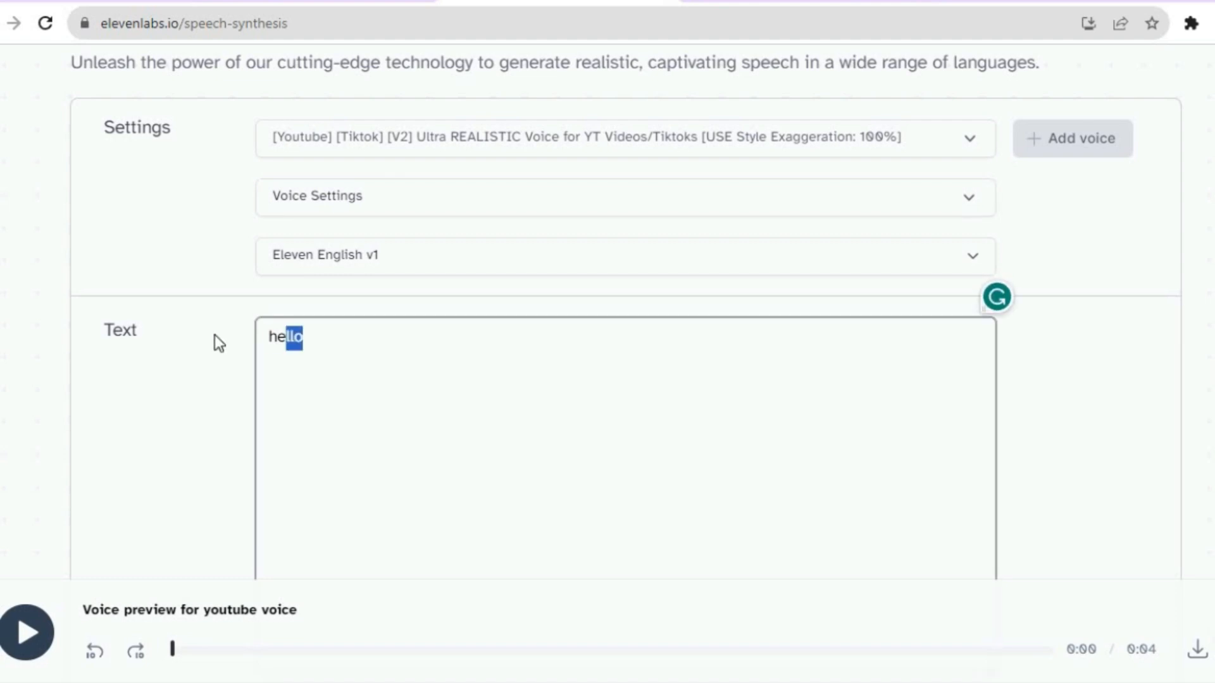
click(548, 381)
scroll(748, 565, down, 5)
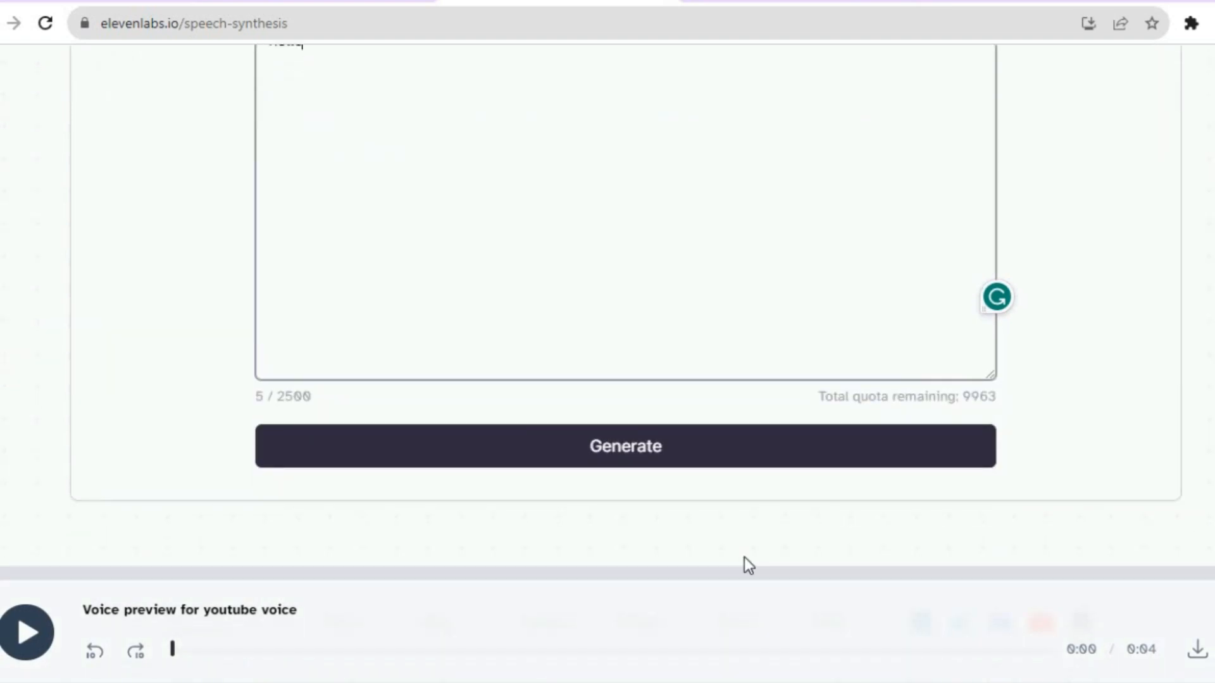
click(677, 457)
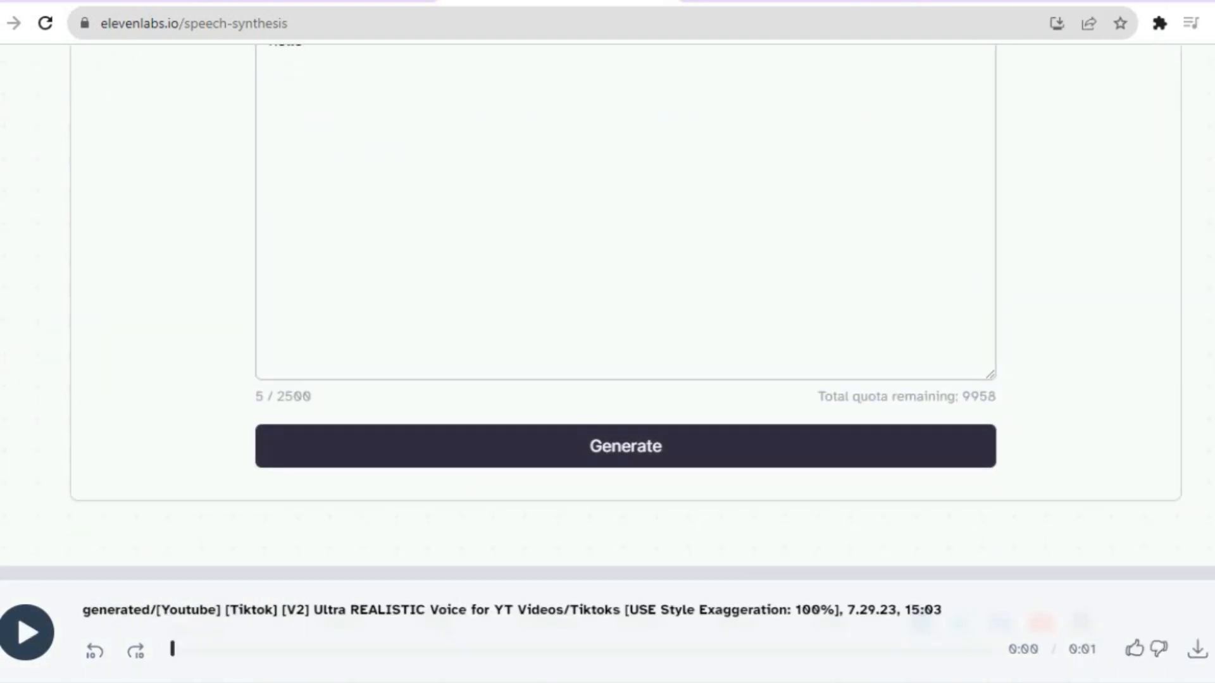
Open VoiceLab and start adding a new generative voice with Voice Design
scroll(608, 304, up, 10)
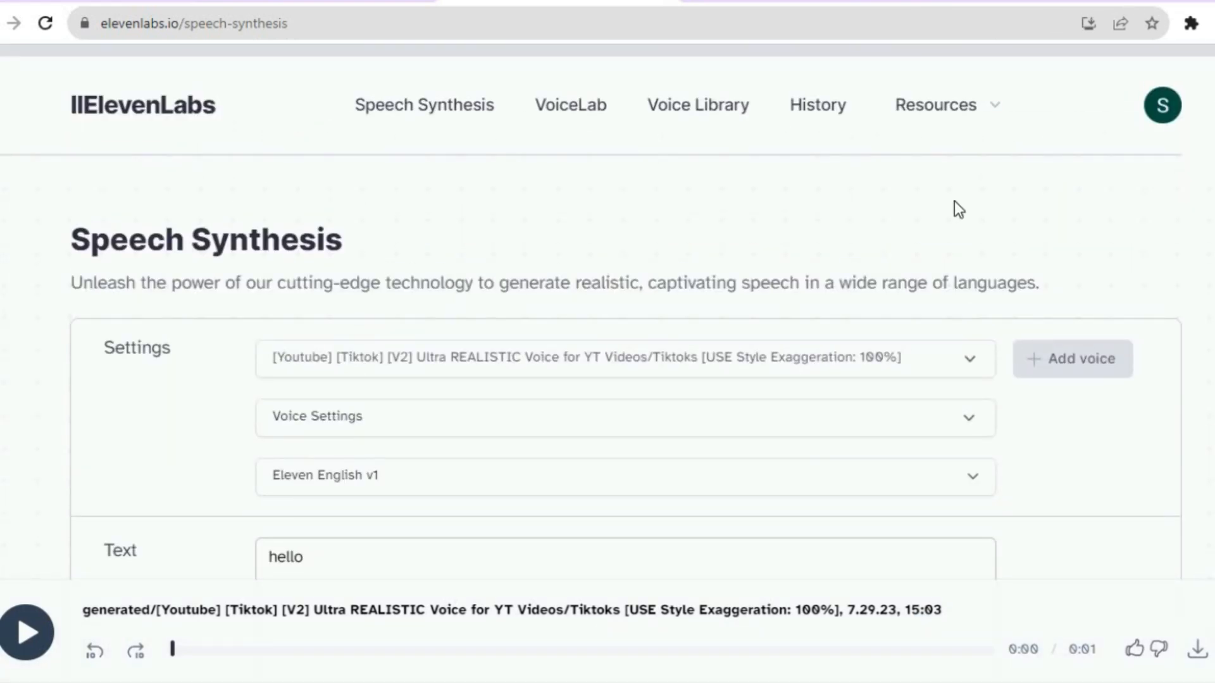
click(557, 111)
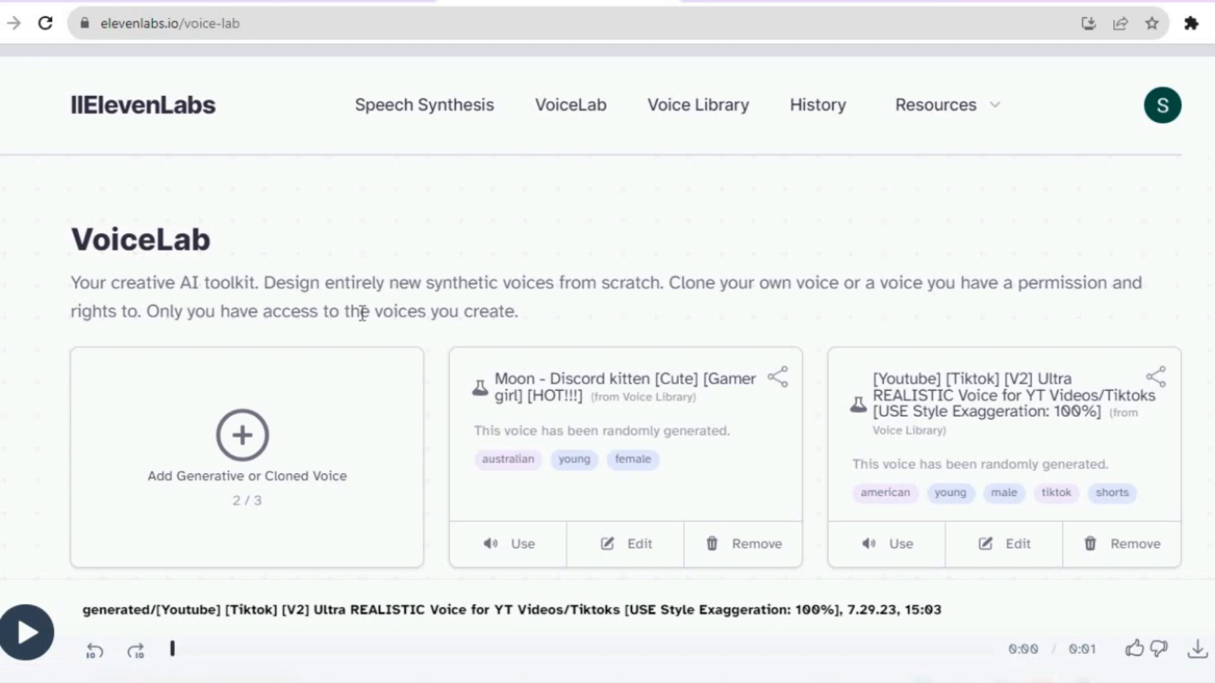
click(242, 432)
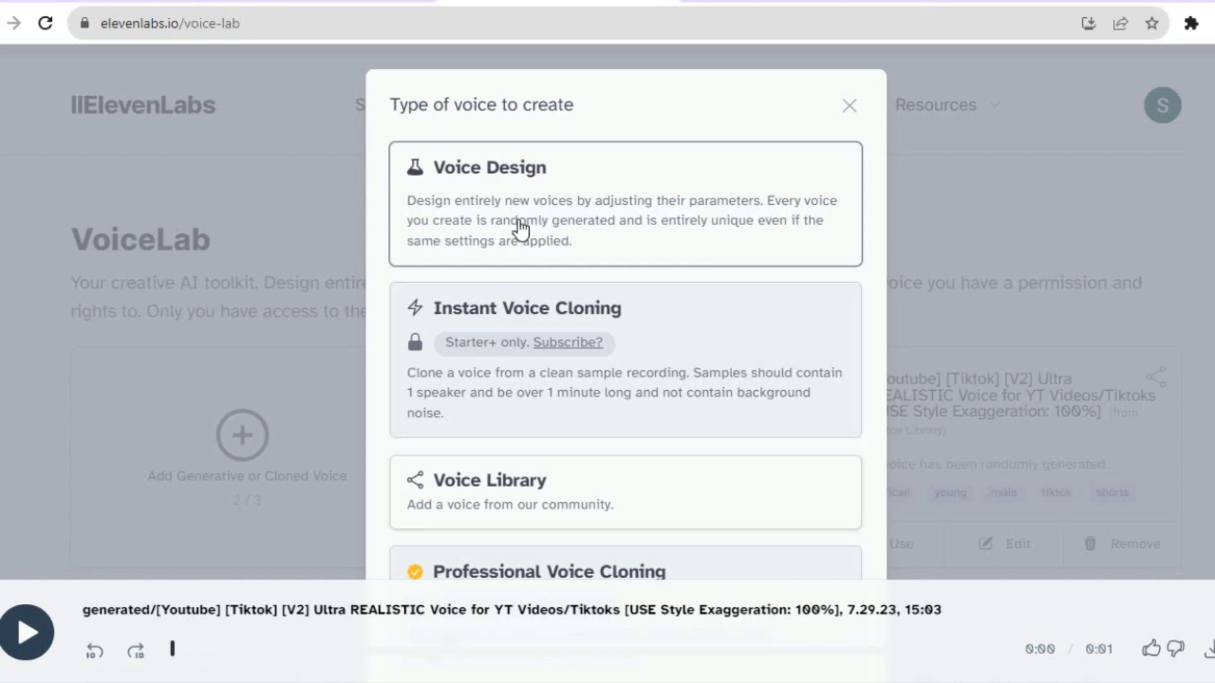
click(635, 222)
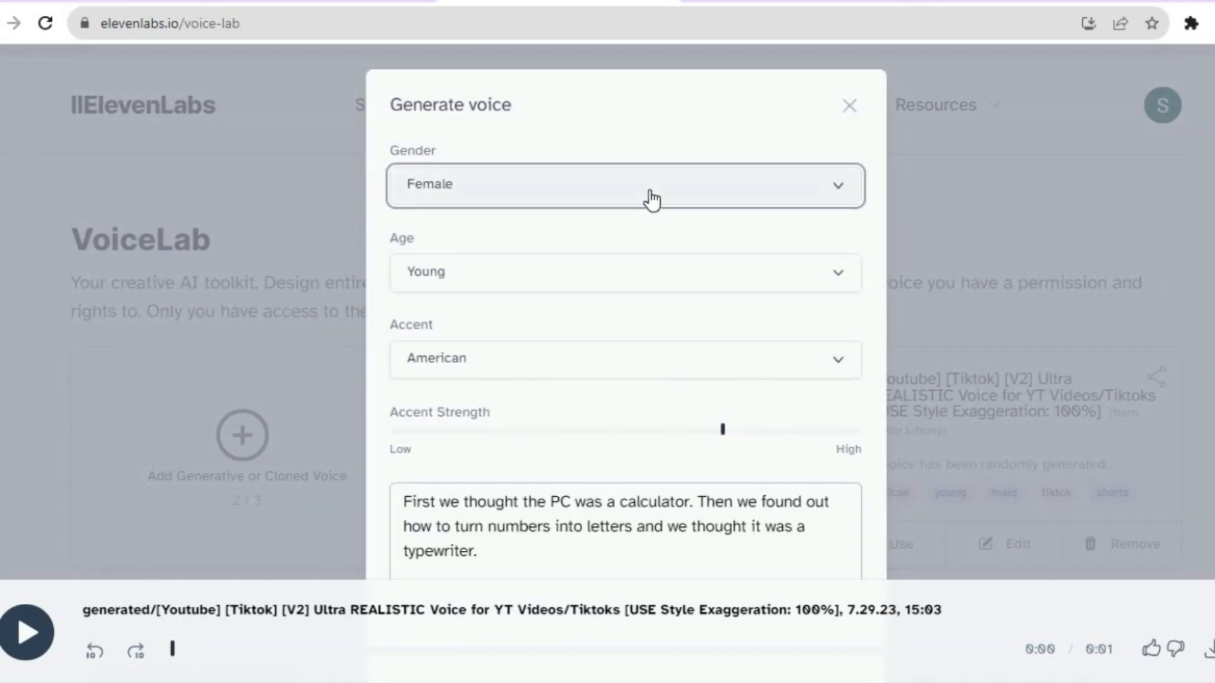
Examine the gender, age, accent, accent strength and sample text options for generating a voice, and close the dialog without generating
click(652, 200)
click(652, 200)
click(617, 292)
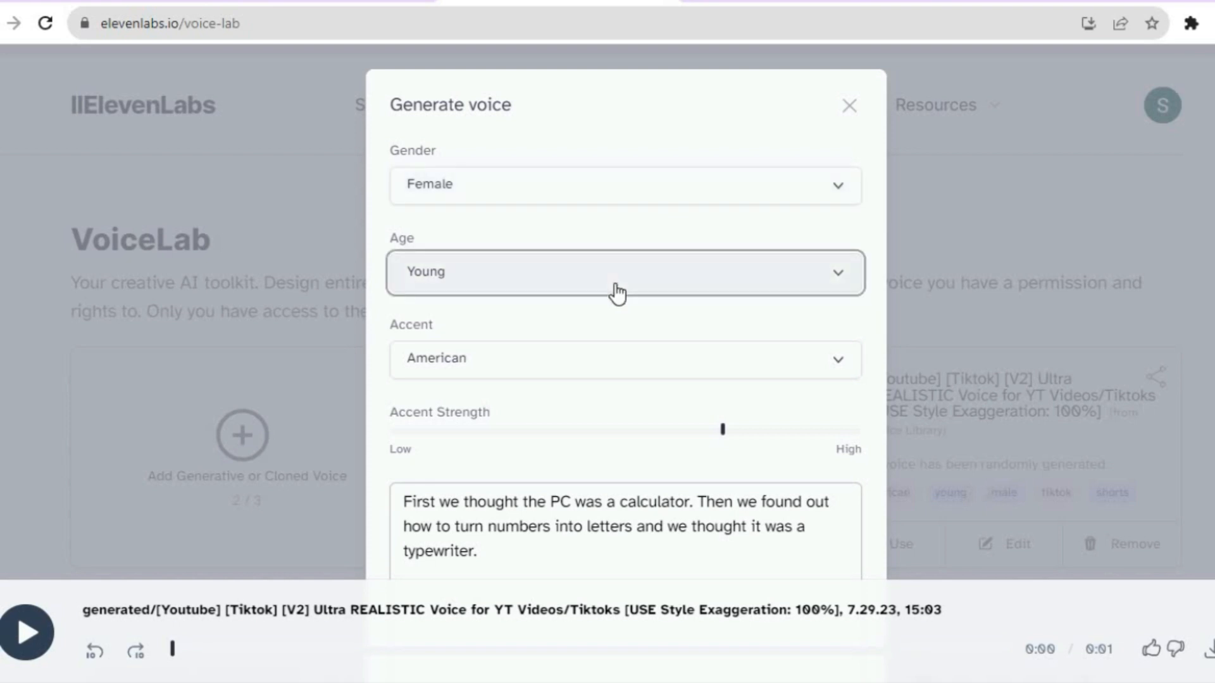
click(611, 302)
click(596, 374)
click(595, 374)
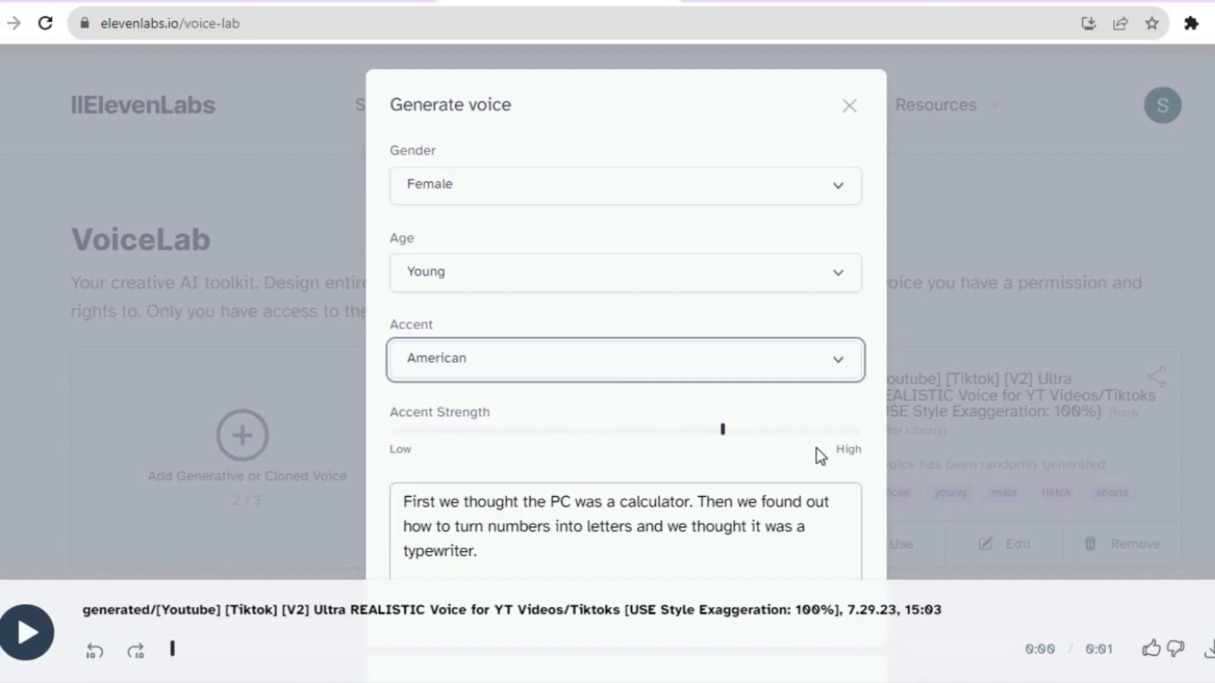
scroll(627, 380, down, 4)
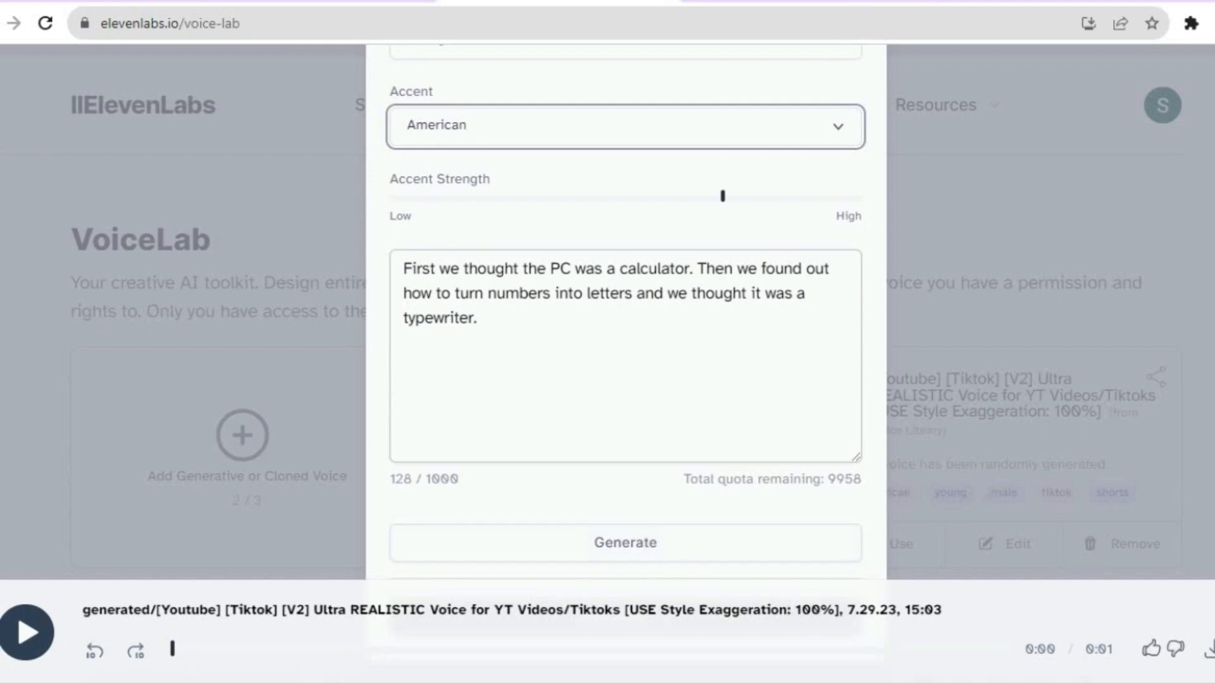
scroll(791, 266, up, 4)
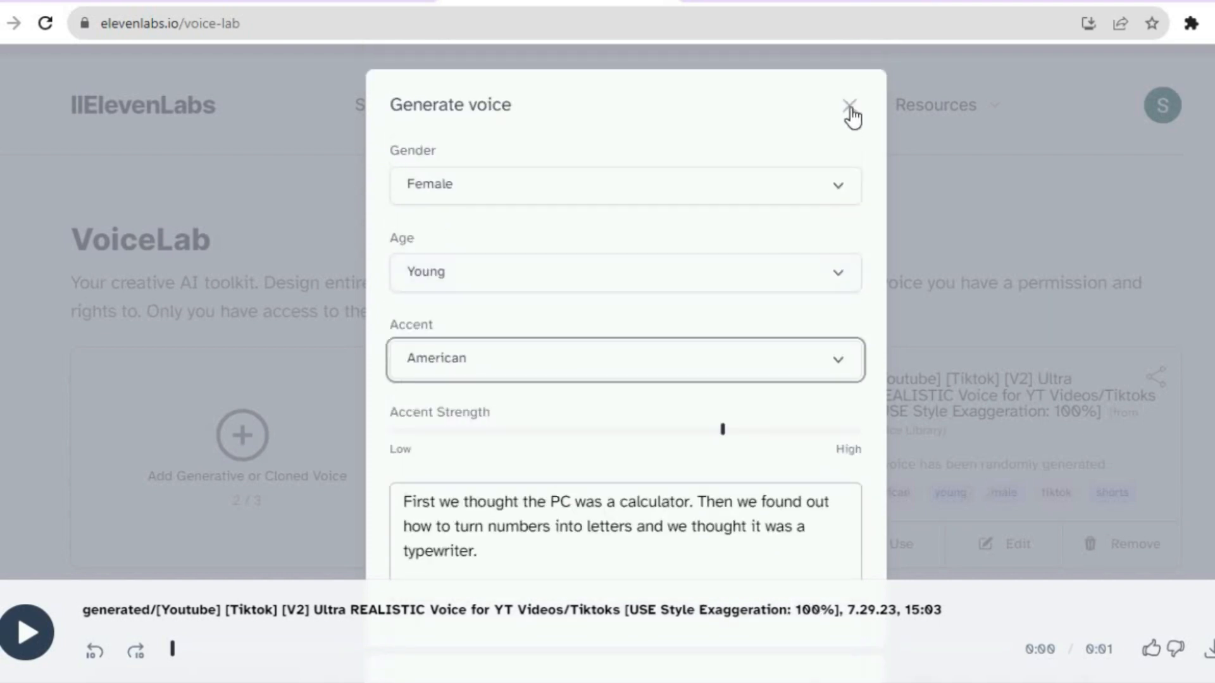
click(849, 106)
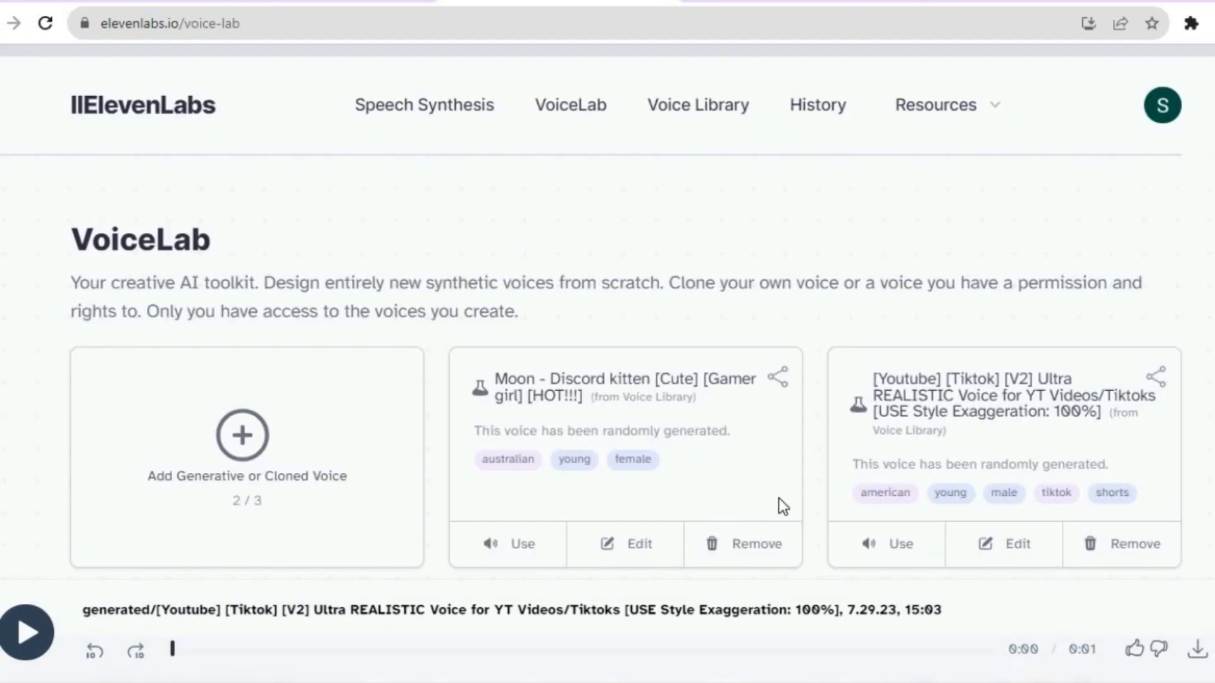
Remove the "[Youtube] [Tiktok] [V2] Ultra REALISTIC Voice for YT Videos/Tiktoks" voice from VoiceLab
click(1121, 545)
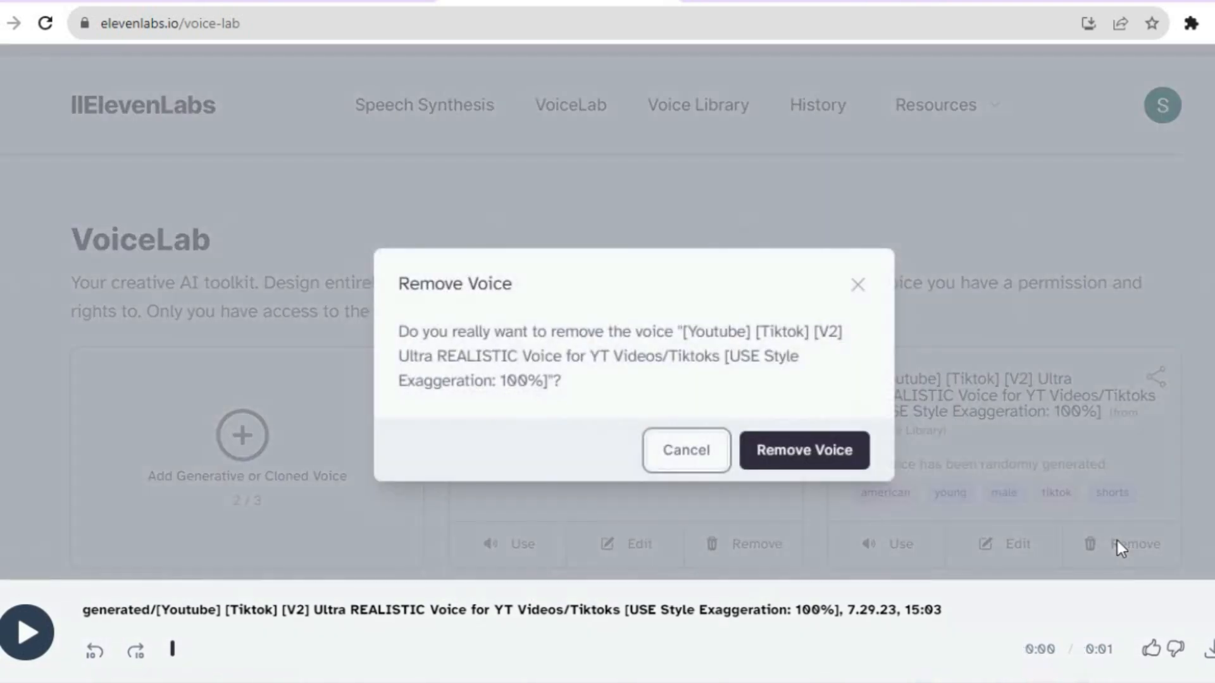
click(785, 462)
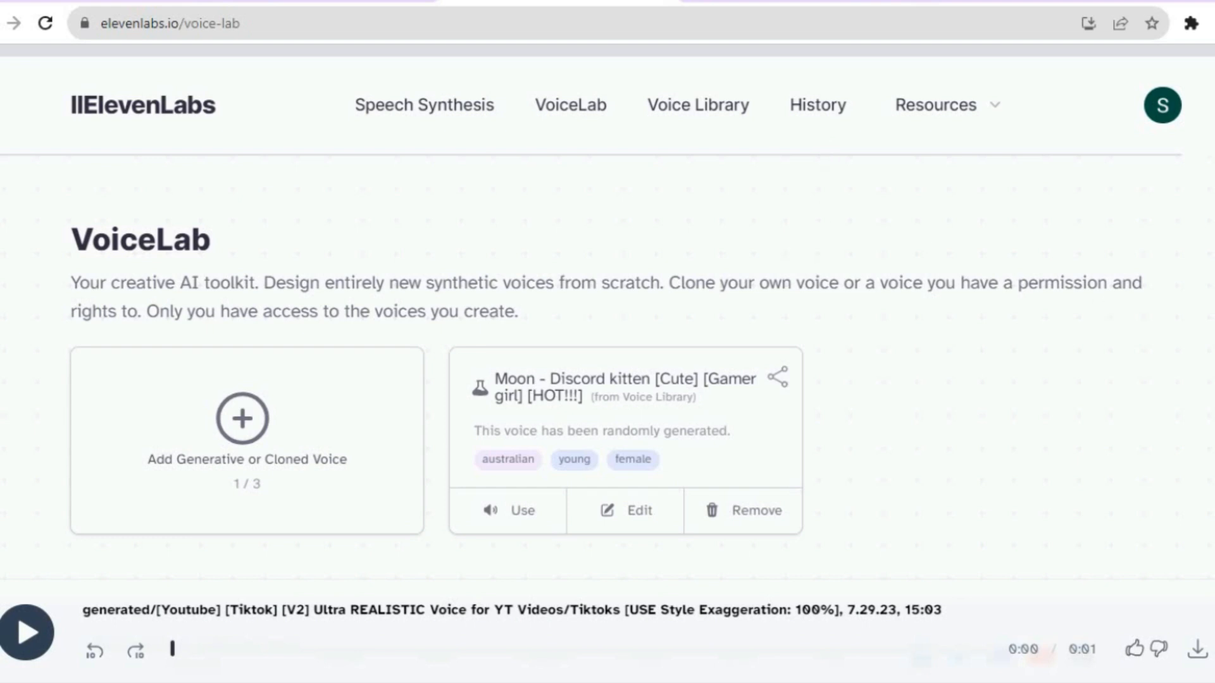
Open the History page and review the list of generated speech samples
scroll(935, 196, down, 1)
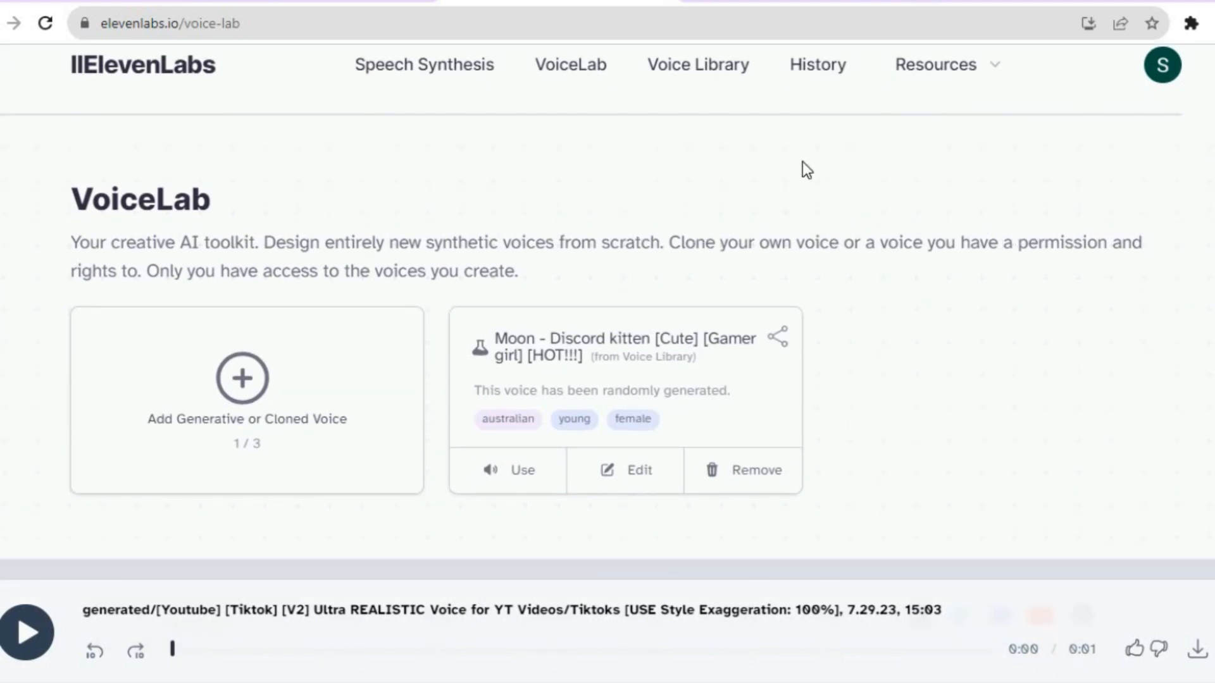
click(821, 70)
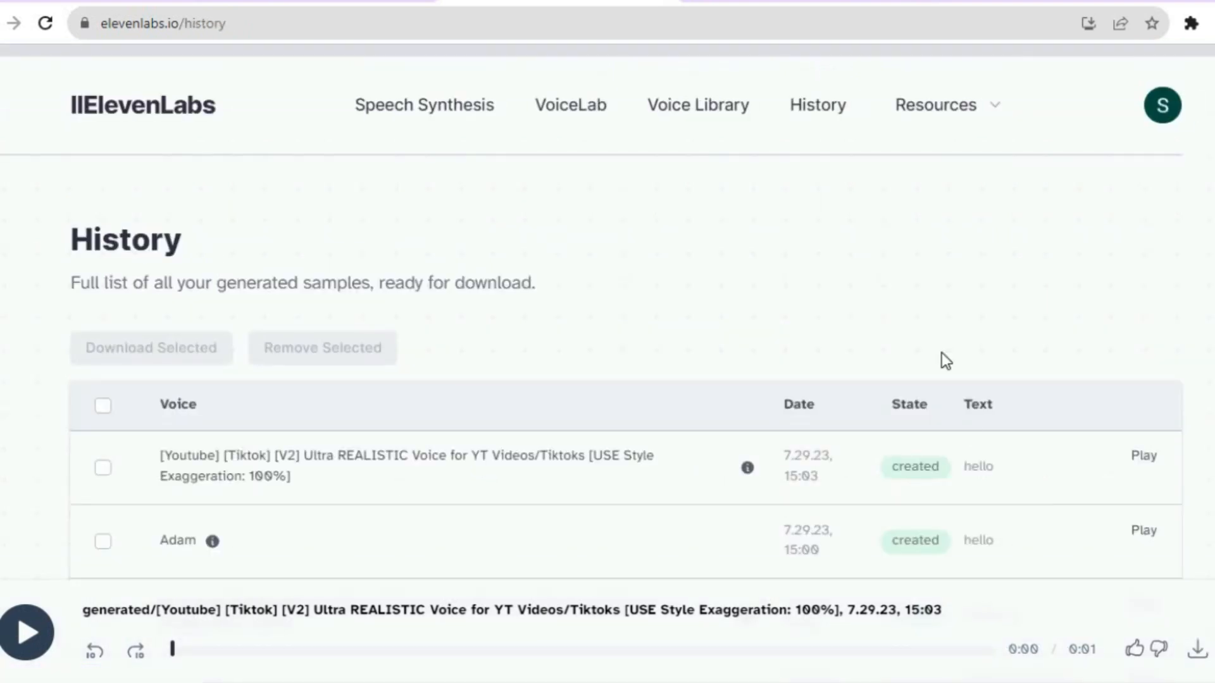
scroll(608, 316, down, 4)
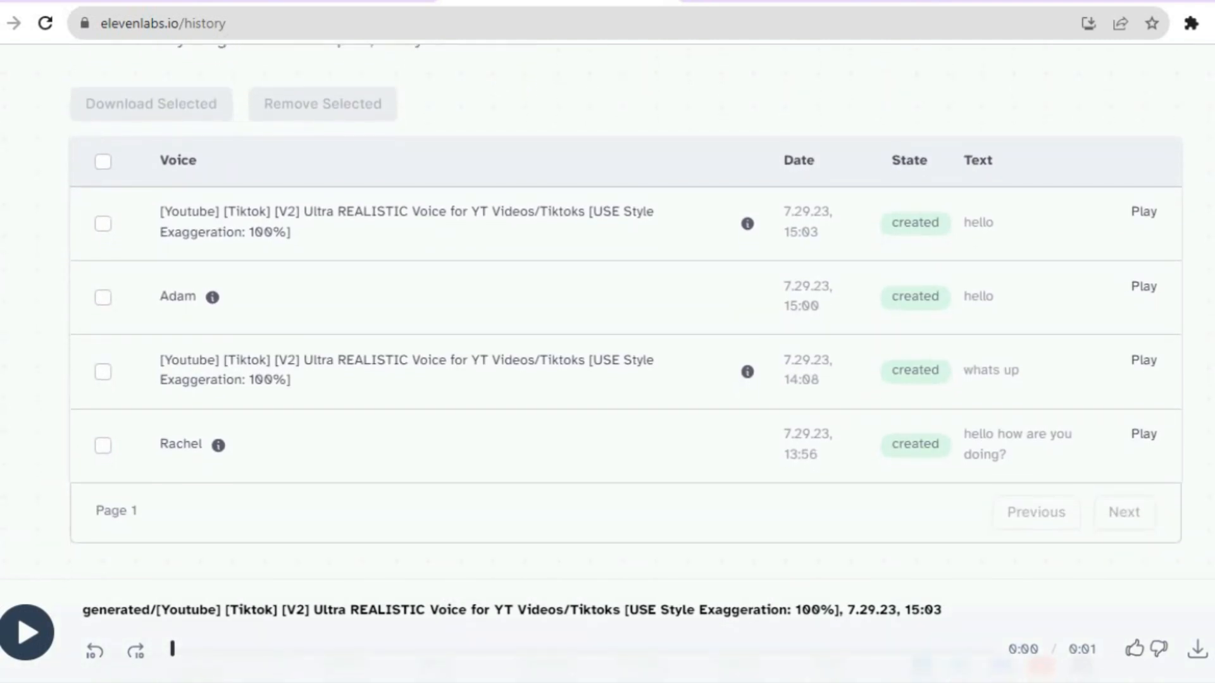
scroll(608, 317, down, 1)
scroll(608, 316, up, 5)
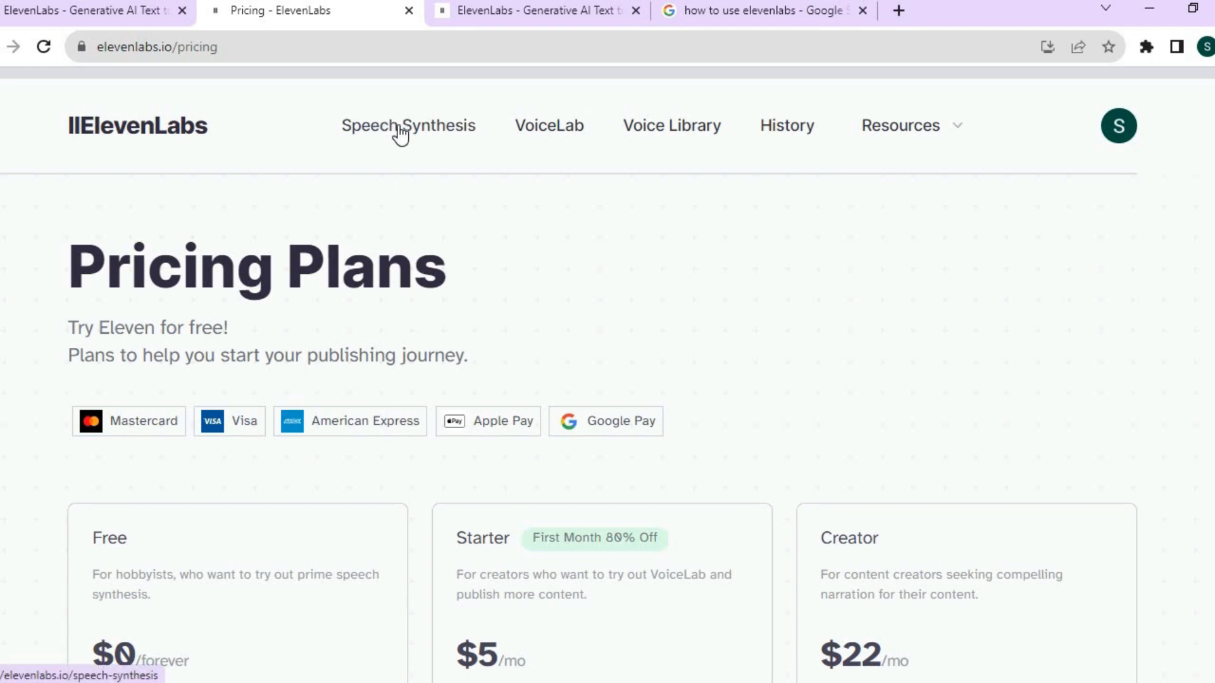
Return to the Speech Synthesis page, play the Adam voice preview, and browse the premade voices without changing the selection
click(513, 17)
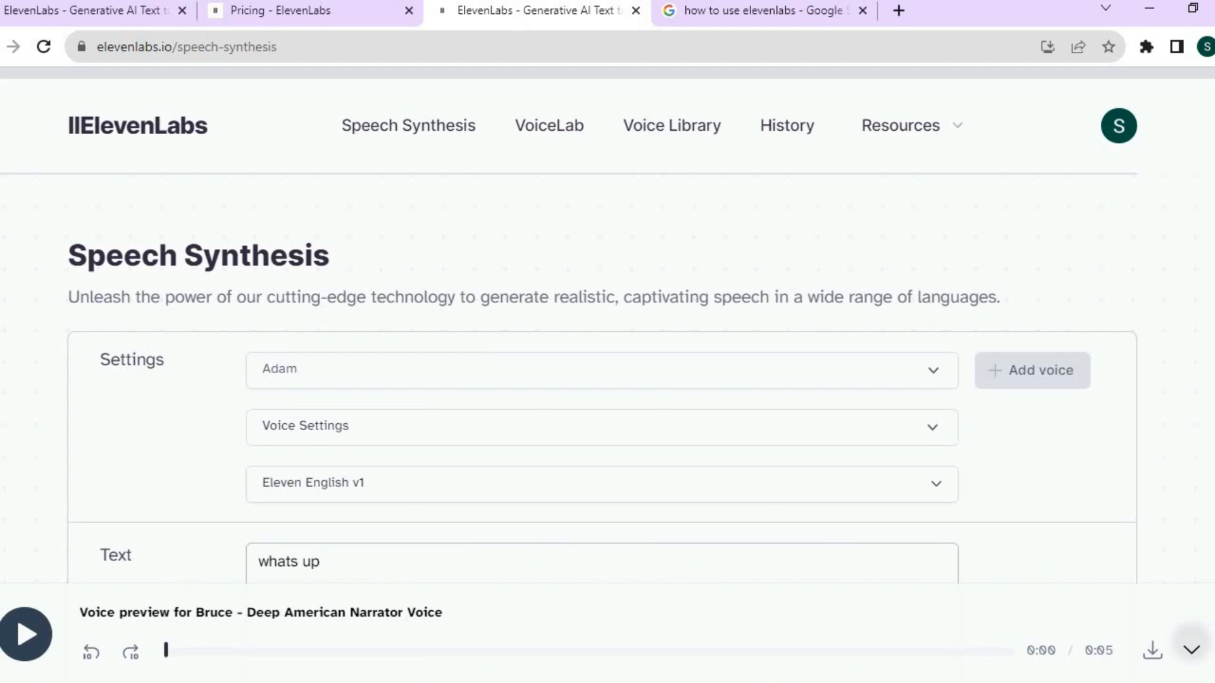
scroll(640, 431, down, 3)
click(366, 405)
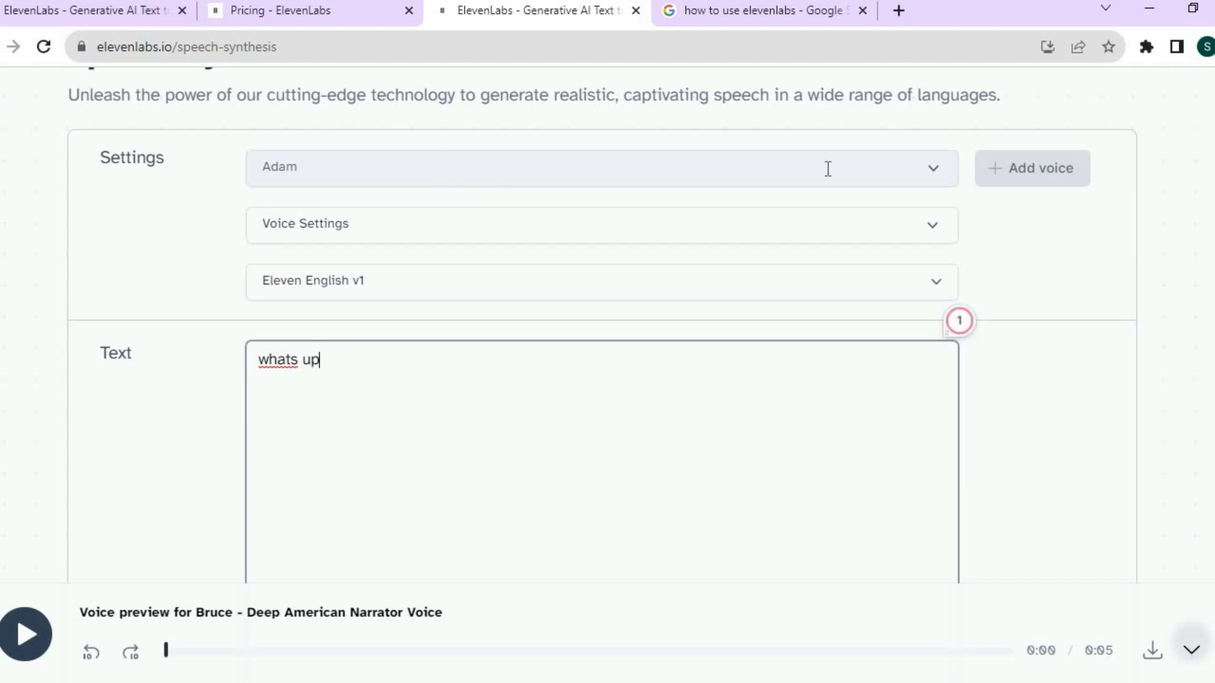
click(927, 169)
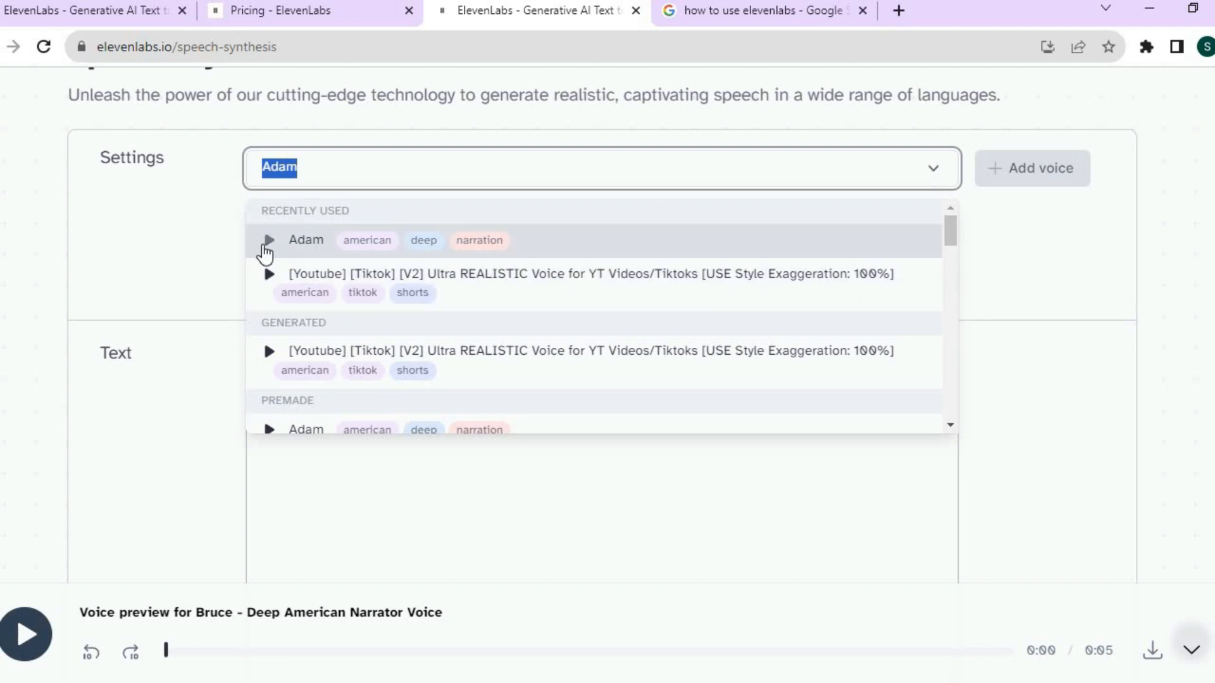
click(270, 242)
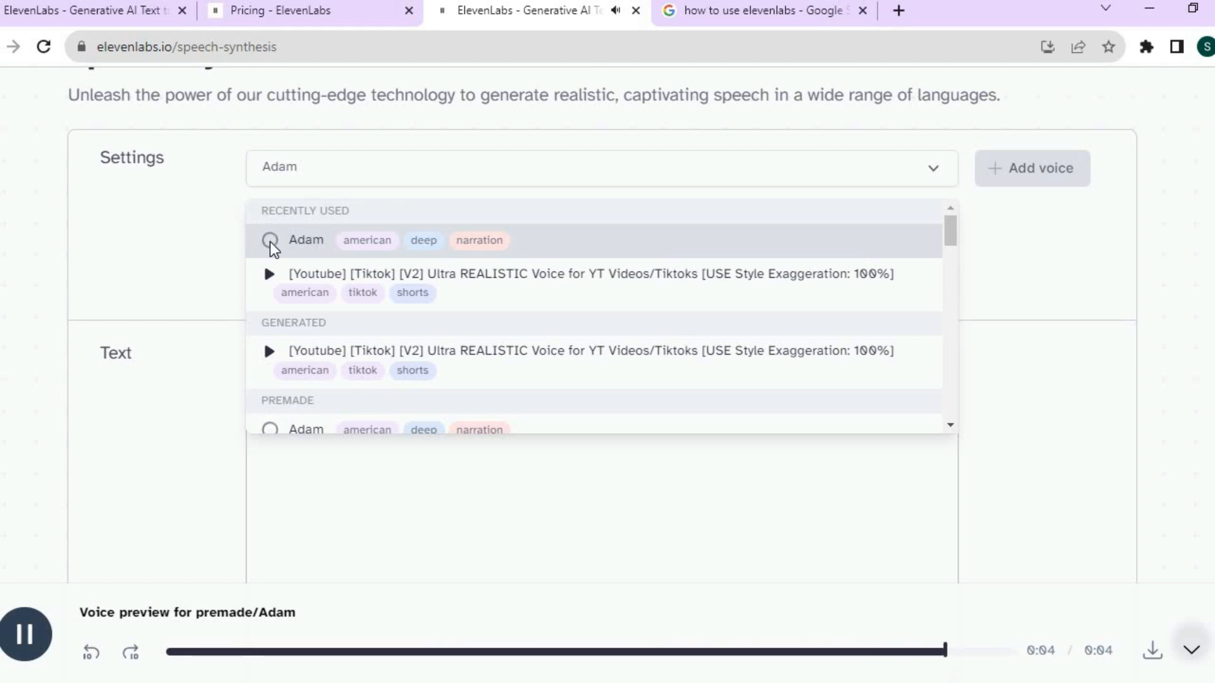
drag(945, 219, 952, 426)
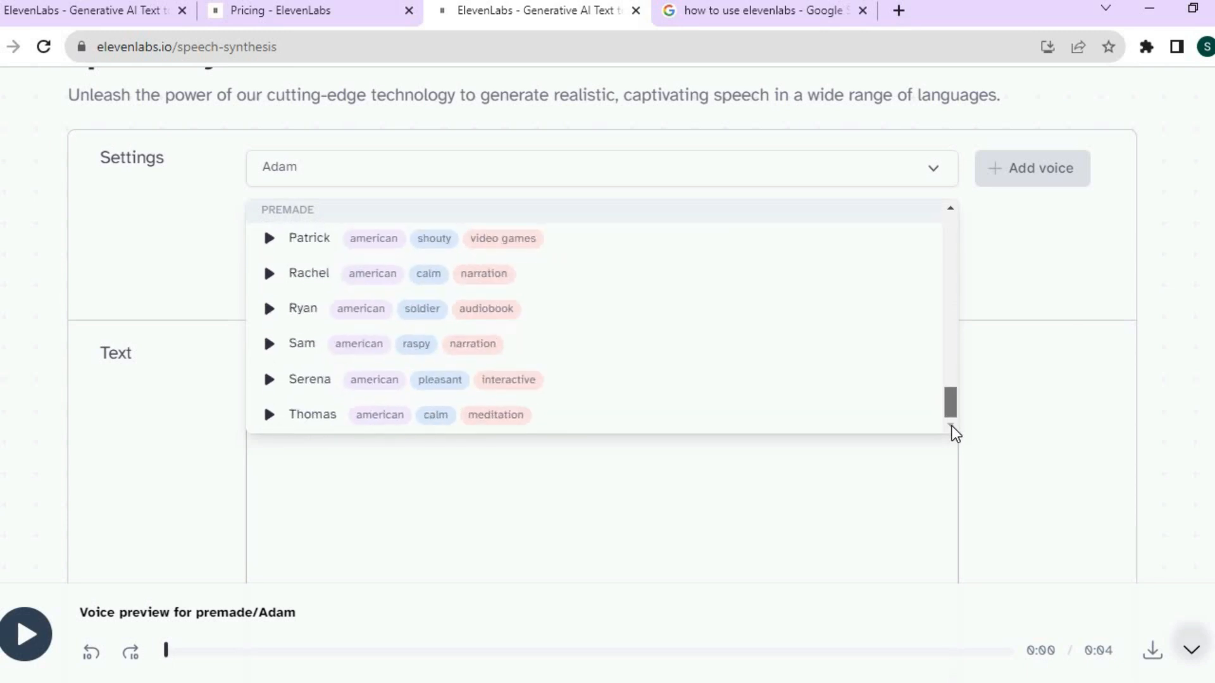
click(1005, 390)
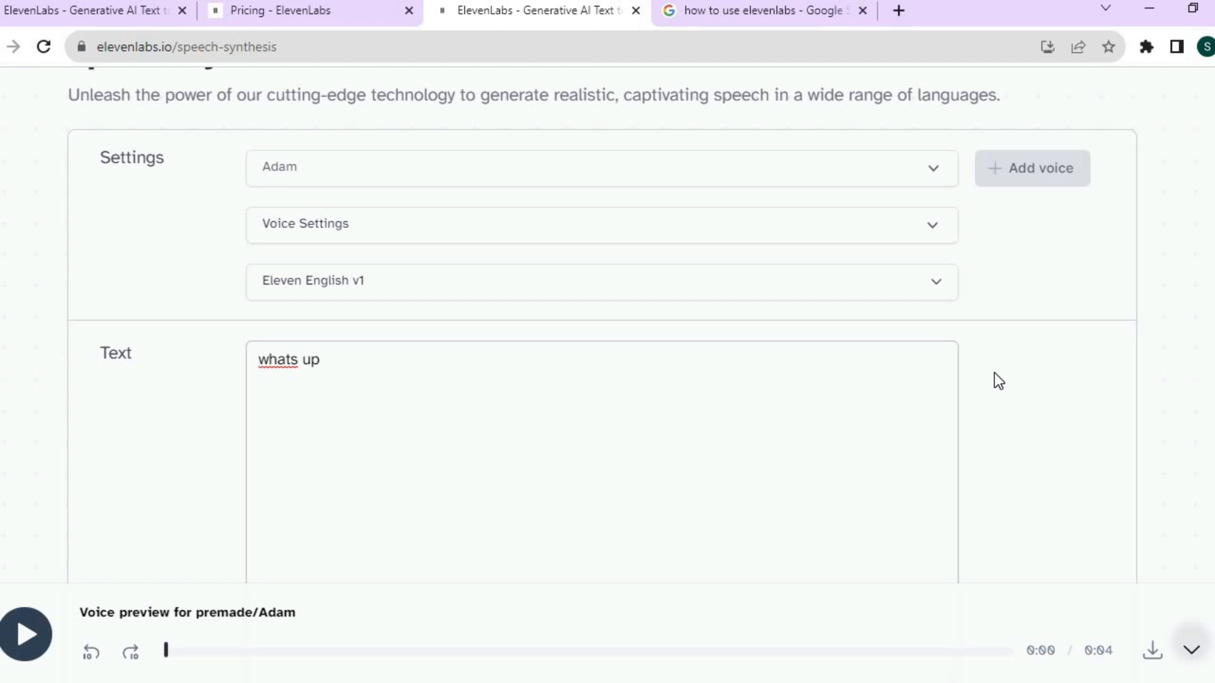
Expand the voice settings for the Adam voice and set Stability to 52%
click(903, 238)
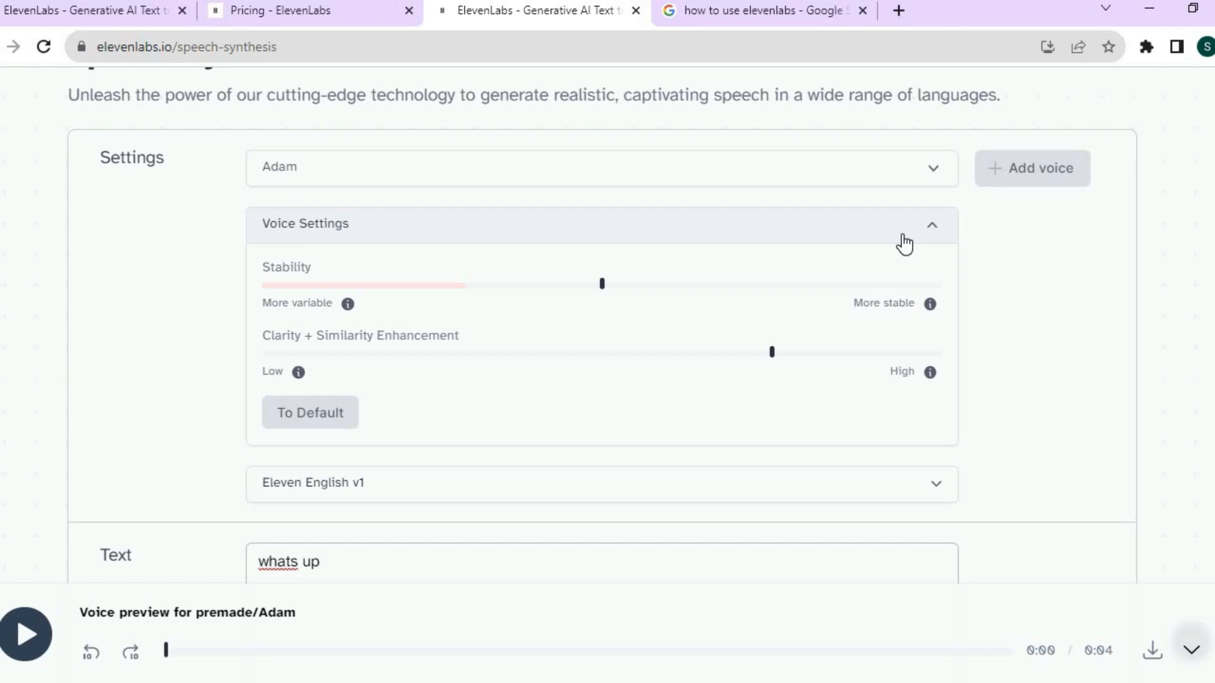
mouse_move(604, 288)
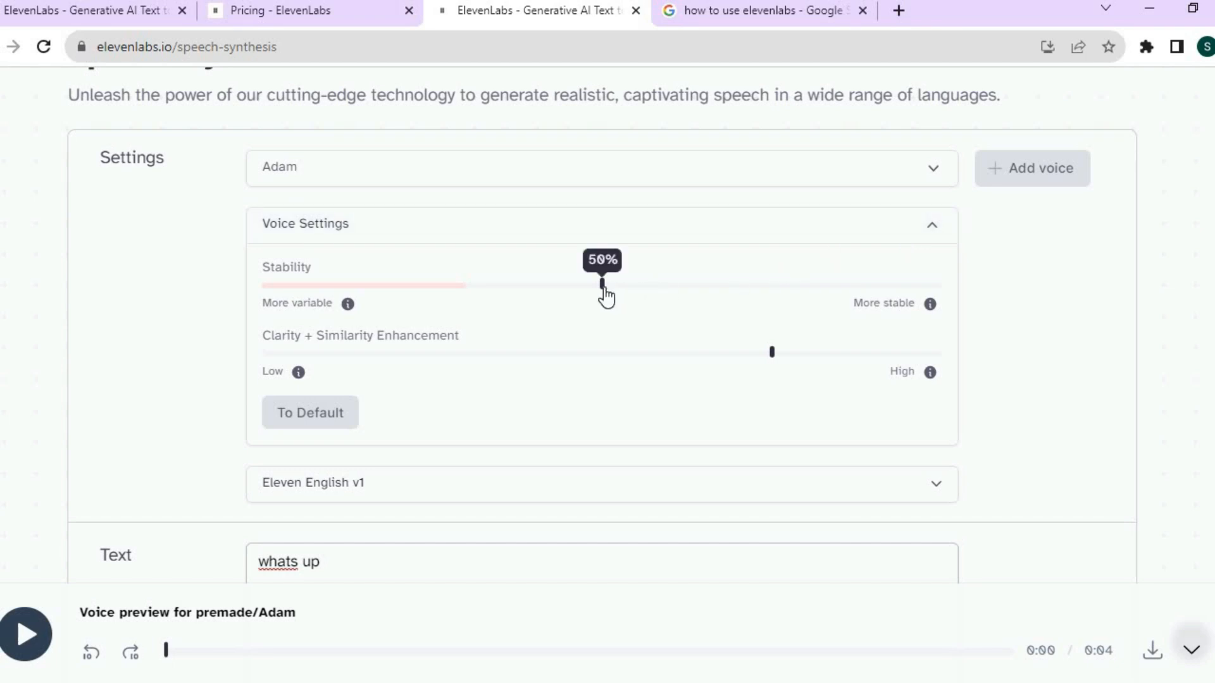
drag(603, 288, 617, 288)
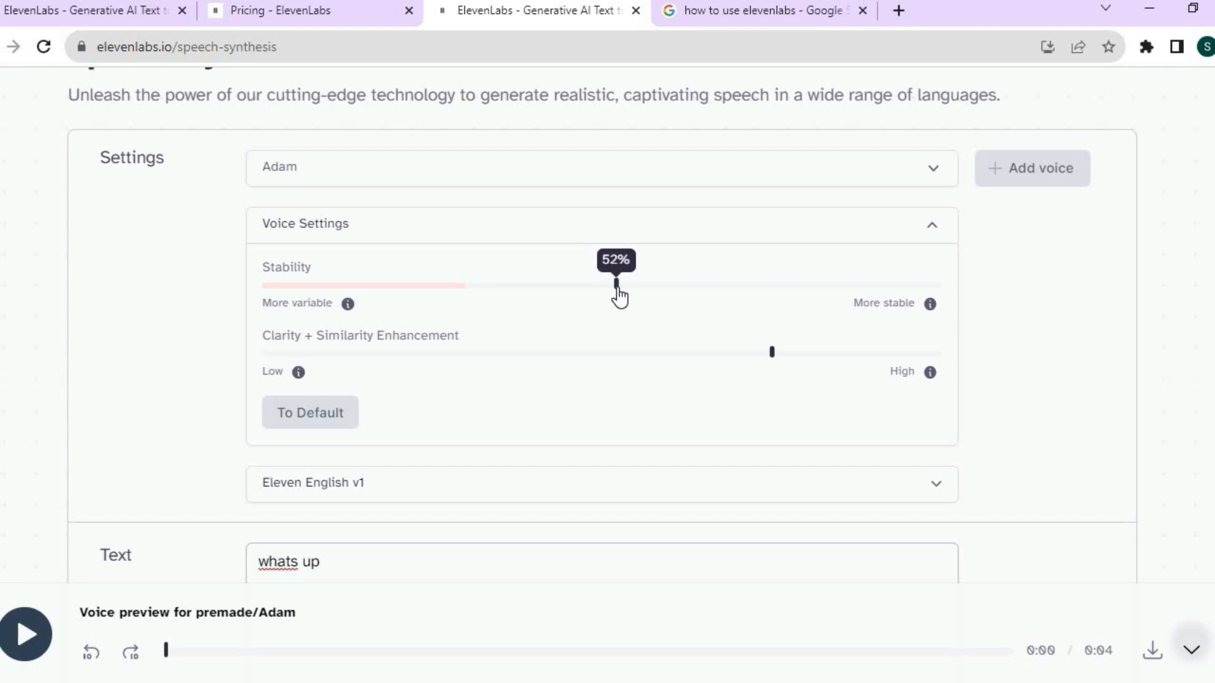